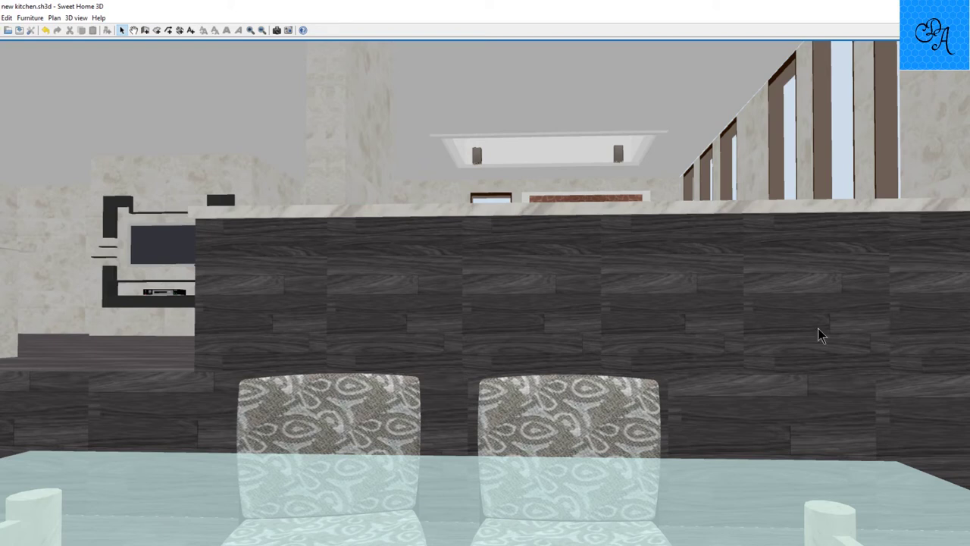
Step: Examine the dining area, the patterned red doors, and the kitchen's marble-topped counters and wall openings in the 3D view
{"action": "mouse_move", "coordinate": [571, 345]}
{"action": "left_mouse_down"}
{"action": "mouse_move", "coordinate": [558, 349]}
{"action": "mouse_move", "coordinate": [566, 375]}
{"action": "mouse_move", "coordinate": [595, 389]}
{"action": "mouse_move", "coordinate": [628, 375]}
{"action": "mouse_move", "coordinate": [633, 383]}
{"action": "mouse_move", "coordinate": [530, 364]}
{"action": "mouse_move", "coordinate": [523, 349]}
{"action": "mouse_move", "coordinate": [544, 326]}
{"action": "mouse_move", "coordinate": [569, 331]}
{"action": "left_mouse_up"}
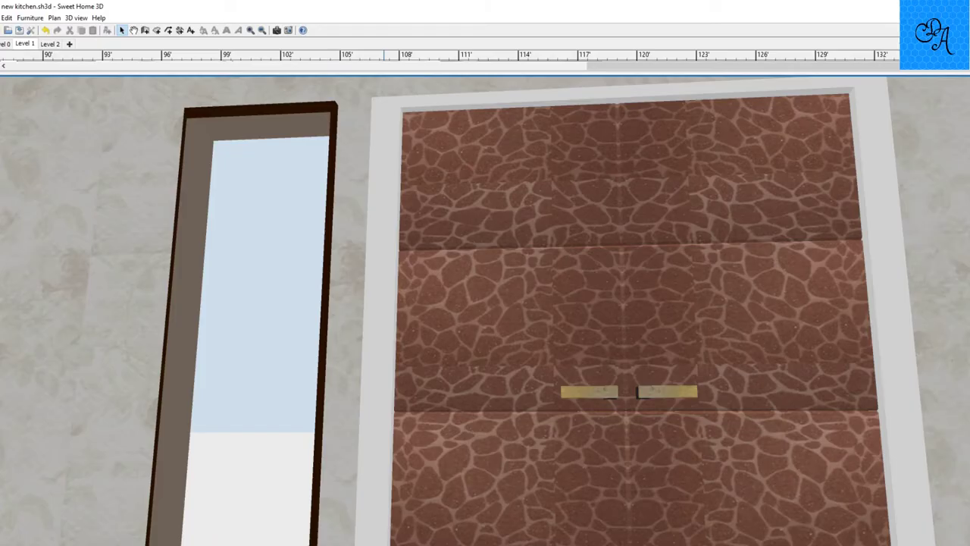
{"action": "left_click_drag", "start_coordinate": [748, 344], "coordinate": [399, 371]}
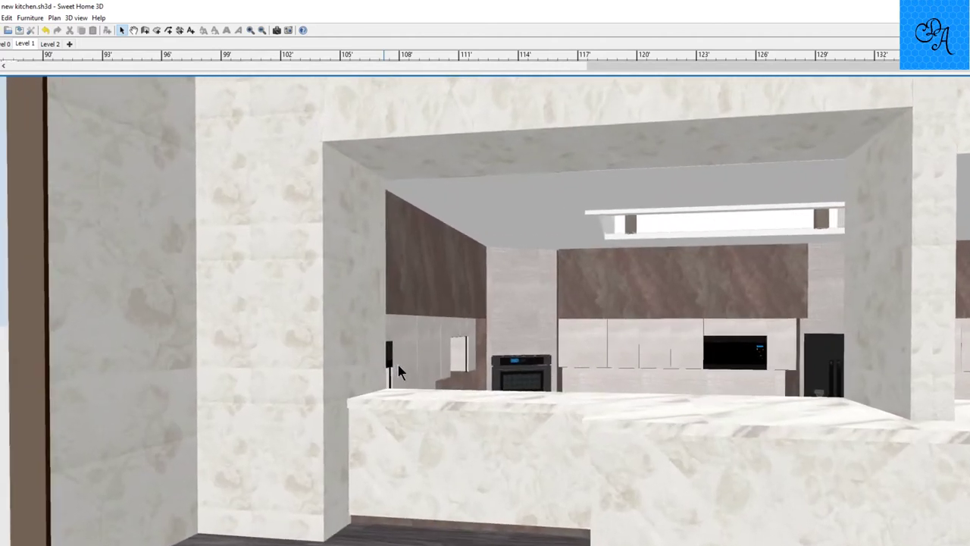
{"action": "left_click_drag", "start_coordinate": [692, 443], "coordinate": [725, 446]}
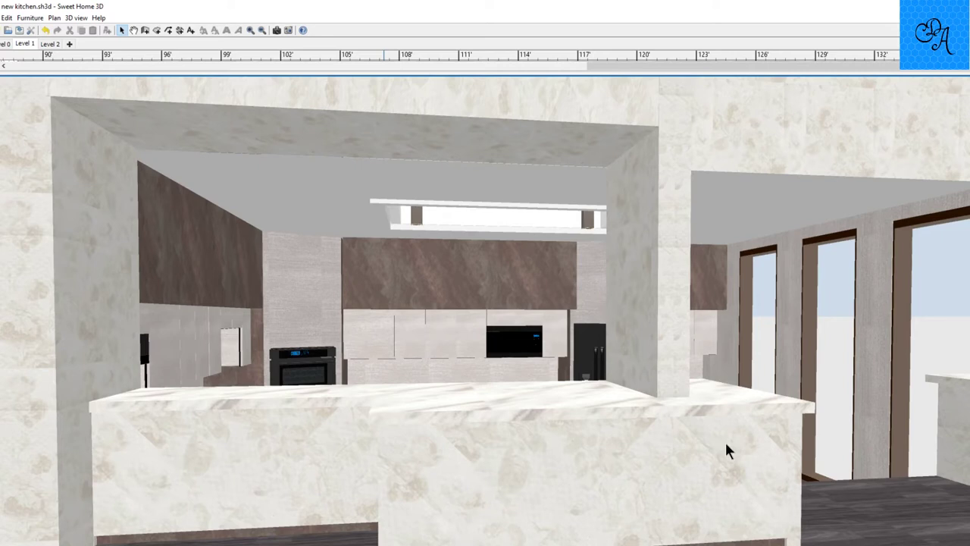
{"action": "left_click_drag", "start_coordinate": [725, 442], "coordinate": [701, 435]}
{"action": "key", "text": "Left"}
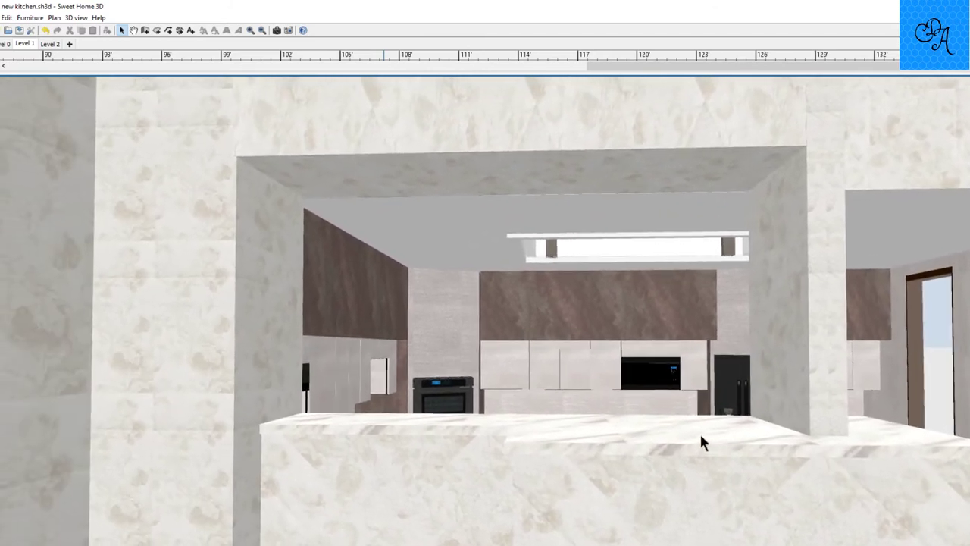
{"action": "key", "text": "Right"}
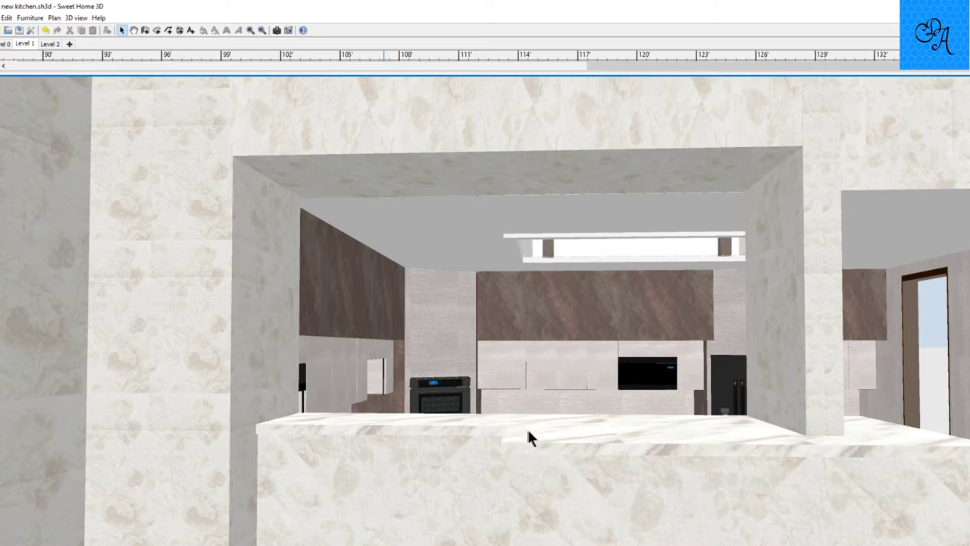
{"action": "key", "text": "Right"}
{"action": "left_click_drag", "start_coordinate": [568, 446], "coordinate": [526, 478]}
{"action": "key", "text": "Up"}
{"action": "key", "text": "Down"}
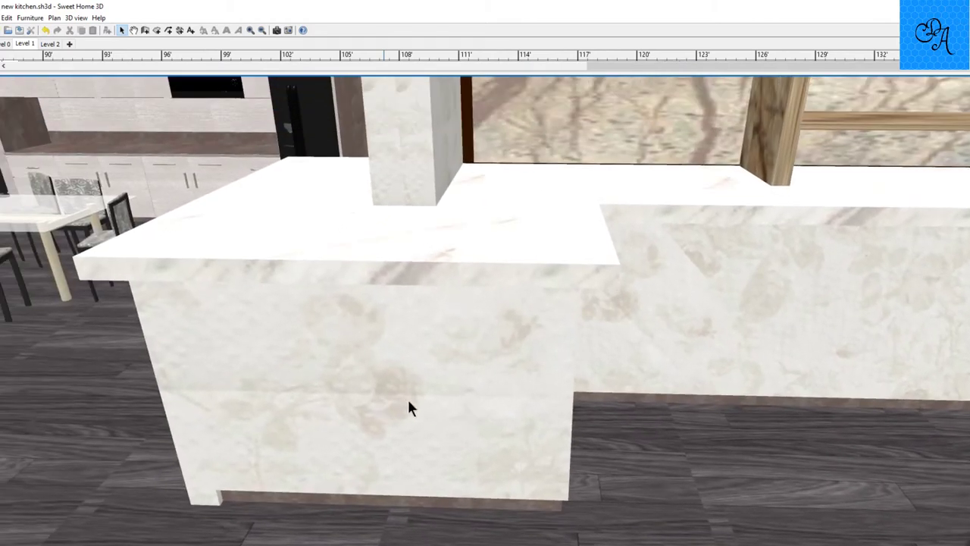
Step: Examine the recessed marble-backed shelving wall and the dark-framed white-panel counter in front of it
{"action": "left_click_drag", "start_coordinate": [409, 409], "coordinate": [380, 348]}
{"action": "scroll", "coordinate": [379, 347], "scroll_direction": "down", "scroll_amount": 5}
{"action": "scroll", "coordinate": [380, 348], "scroll_direction": "down", "scroll_amount": 3}
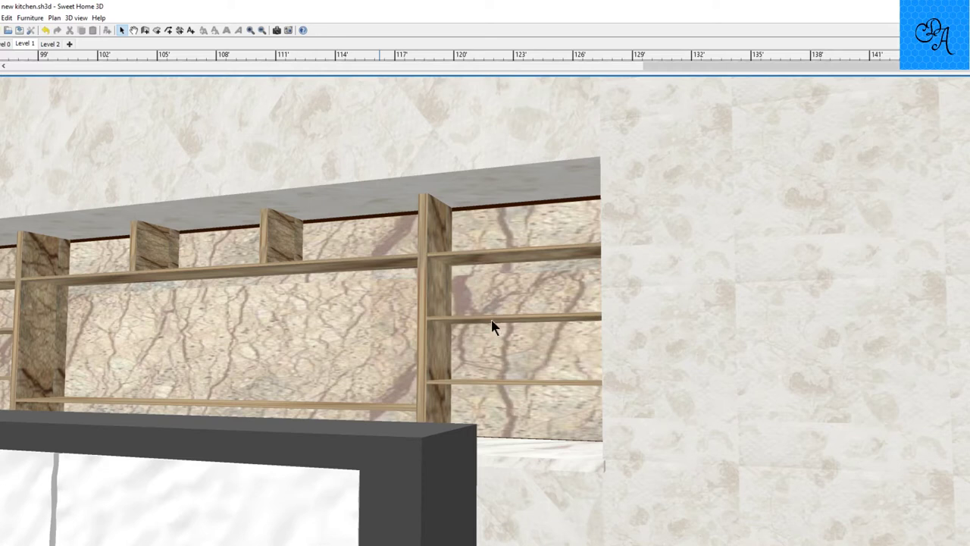
{"action": "left_click_drag", "start_coordinate": [492, 322], "coordinate": [461, 339]}
{"action": "scroll", "coordinate": [461, 338], "scroll_direction": "down", "scroll_amount": 5}
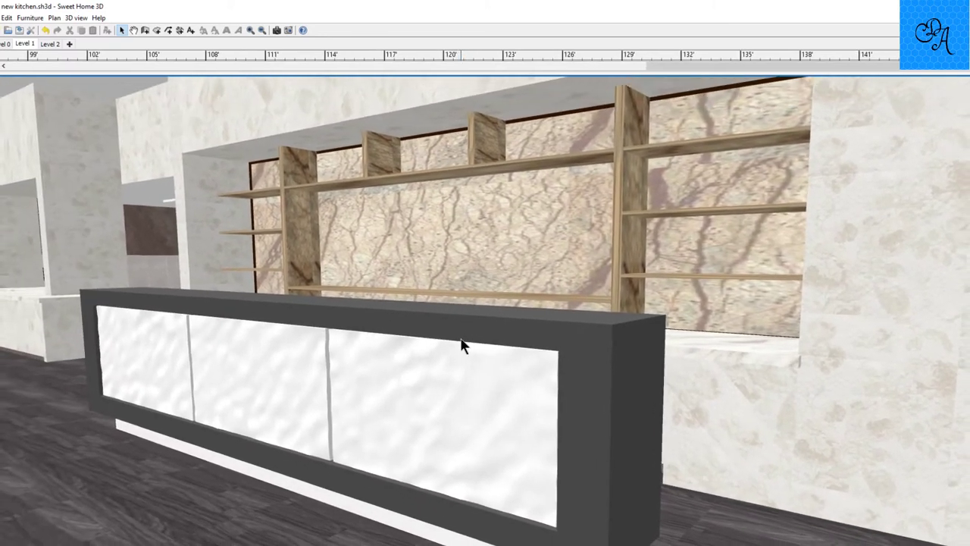
{"action": "key", "text": "Down"}
{"action": "key", "text": "Down"}
{"action": "key", "text": "Down"}
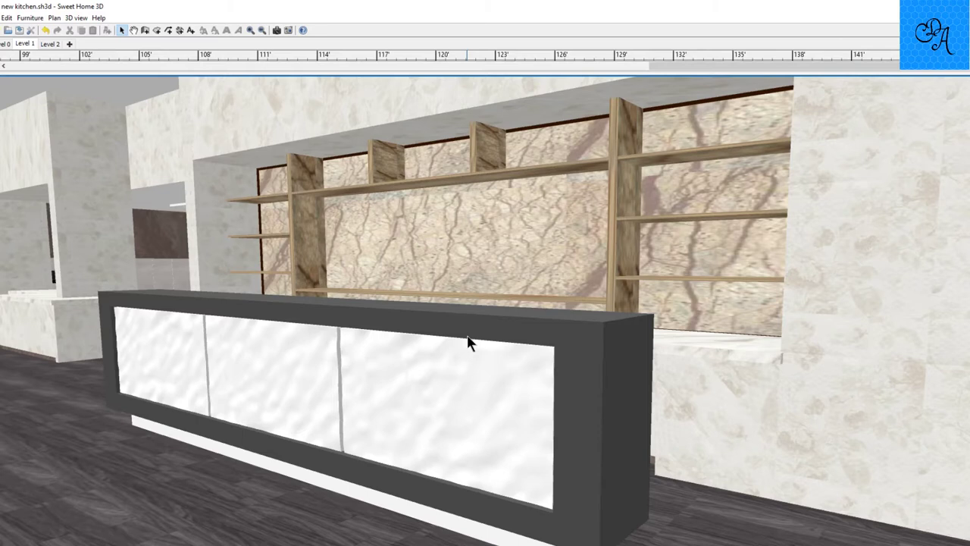
{"action": "left_click_drag", "start_coordinate": [478, 336], "coordinate": [478, 274]}
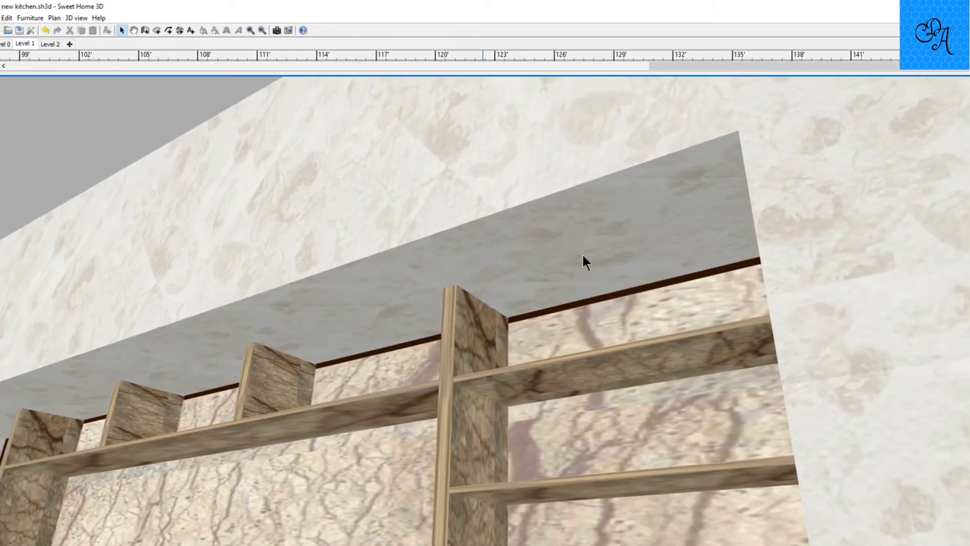
{"action": "left_click_drag", "start_coordinate": [582, 256], "coordinate": [558, 280]}
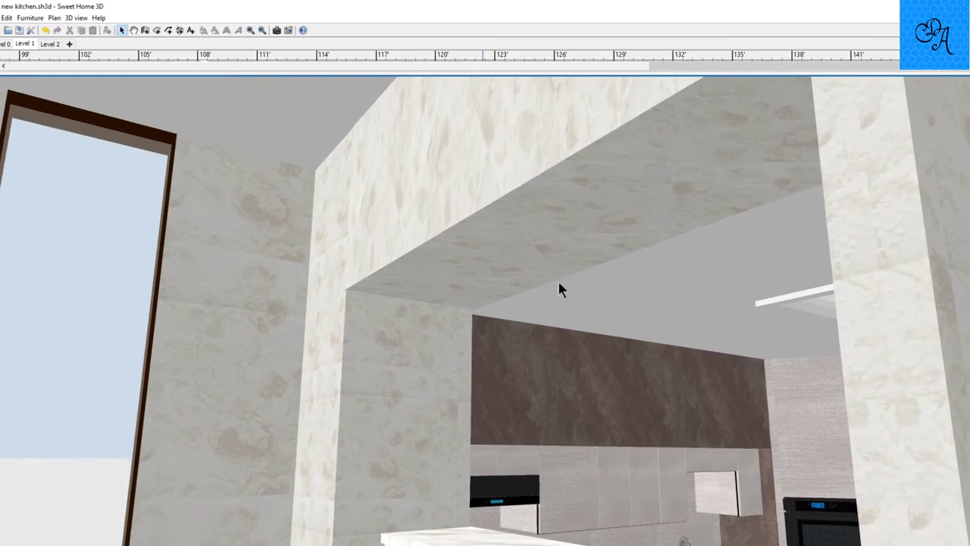
Step: Tour from the kitchen opening to the wall-mounted TV unit and inspect the adjoining wall and floor up close
{"action": "left_click_drag", "start_coordinate": [559, 289], "coordinate": [664, 328]}
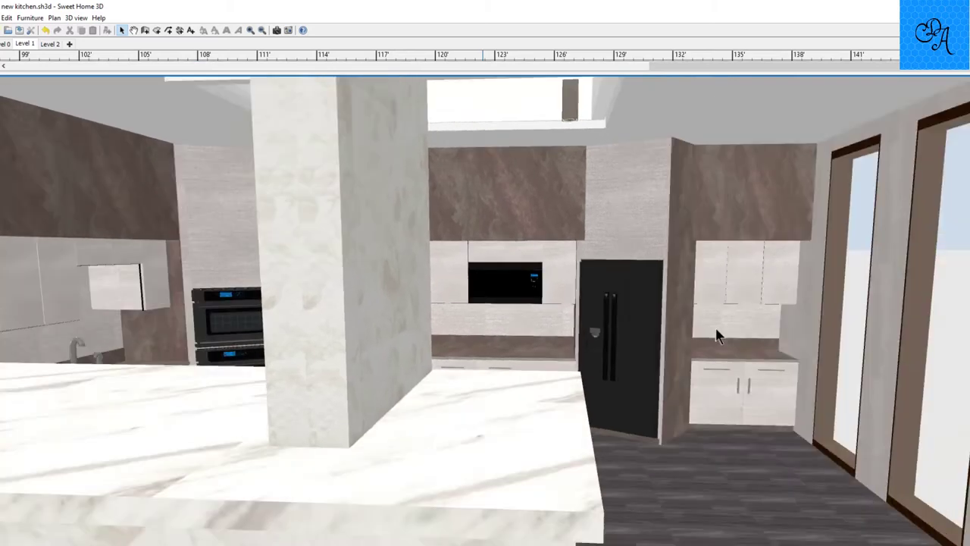
{"action": "left_click_drag", "start_coordinate": [716, 329], "coordinate": [956, 328]}
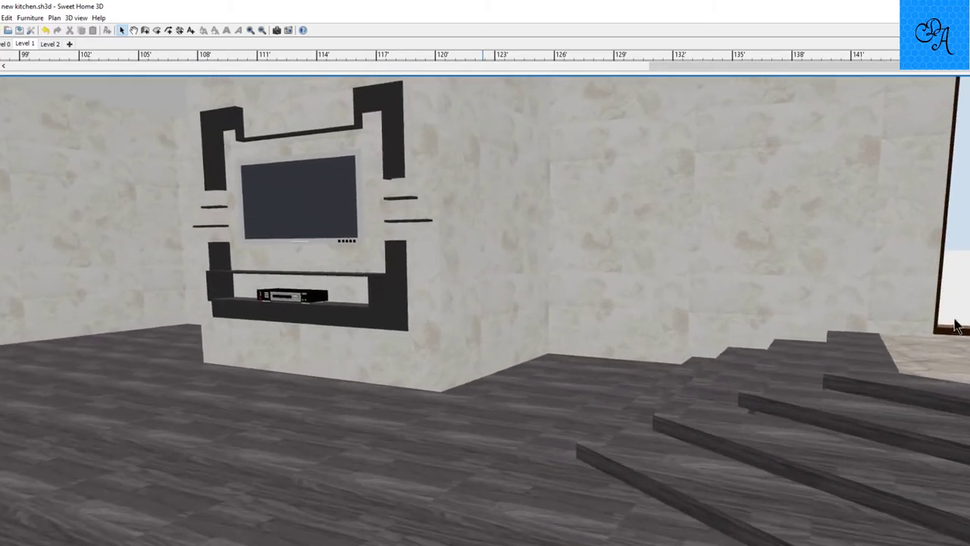
{"action": "key", "text": "Up"}
{"action": "key", "text": "Up"}
{"action": "key", "text": "Up"}
{"action": "key", "text": "Up"}
{"action": "key", "text": "Up"}
{"action": "key", "text": "Up"}
{"action": "key", "text": "Up"}
{"action": "key", "text": "Up"}
{"action": "key", "text": "Up"}
{"action": "key", "text": "Up"}
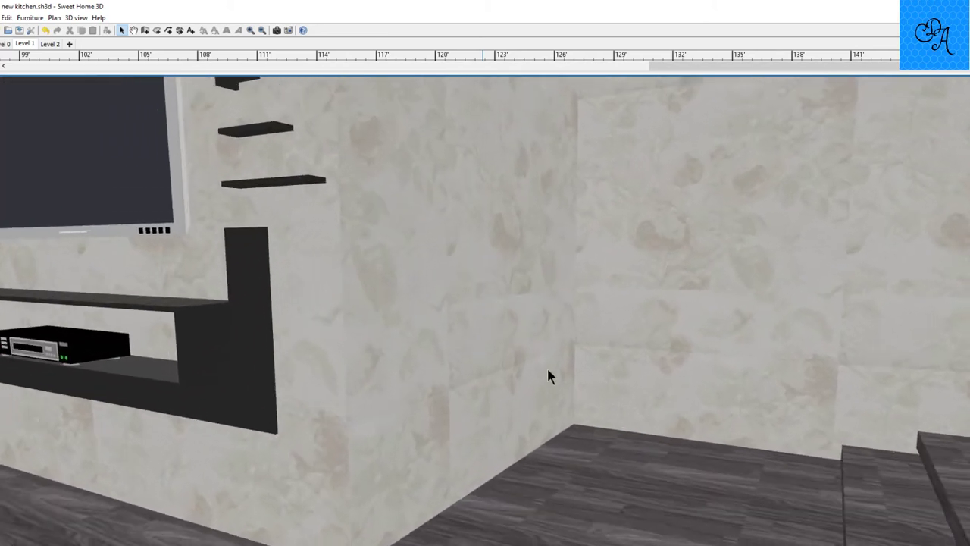
{"action": "key", "text": "Up"}
{"action": "key", "text": "Up"}
{"action": "key", "text": "Up"}
{"action": "key", "text": "Up"}
{"action": "key", "text": "Up"}
{"action": "key", "text": "Up"}
{"action": "key", "text": "Up"}
{"action": "key", "text": "Up"}
{"action": "key", "text": "Down"}
{"action": "key", "text": "Down"}
{"action": "key", "text": "Down"}
{"action": "key", "text": "Down"}
{"action": "key", "text": "Down"}
{"action": "key", "text": "Down"}
{"action": "left_click_drag", "start_coordinate": [520, 387], "coordinate": [481, 361]}
{"action": "key", "text": "Down"}
{"action": "key", "text": "Down"}
{"action": "key", "text": "Down"}
{"action": "key", "text": "Down"}
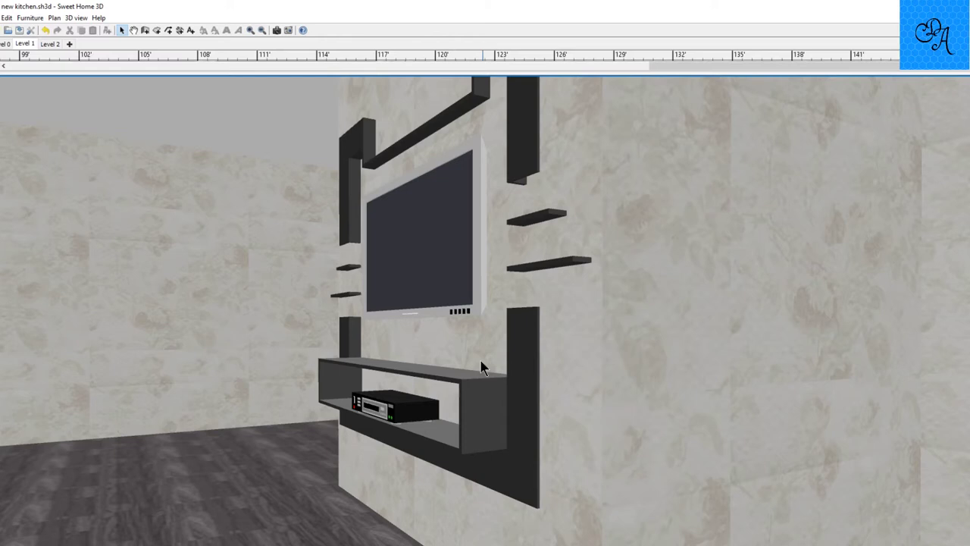
Step: Examine the TV unit's dark frame, floating side shelves and media player compartment from an angle
{"action": "scroll", "coordinate": [481, 361], "scroll_direction": "down", "scroll_amount": 2}
{"action": "mouse_move", "coordinate": [481, 361]}
{"action": "left_mouse_down"}
{"action": "mouse_move", "coordinate": [448, 361]}
{"action": "mouse_move", "coordinate": [493, 351]}
{"action": "left_mouse_up"}
{"action": "scroll", "coordinate": [449, 360], "scroll_direction": "up", "scroll_amount": 7}
{"action": "scroll", "coordinate": [492, 353], "scroll_direction": "down", "scroll_amount": 2}
{"action": "key", "text": "Down"}
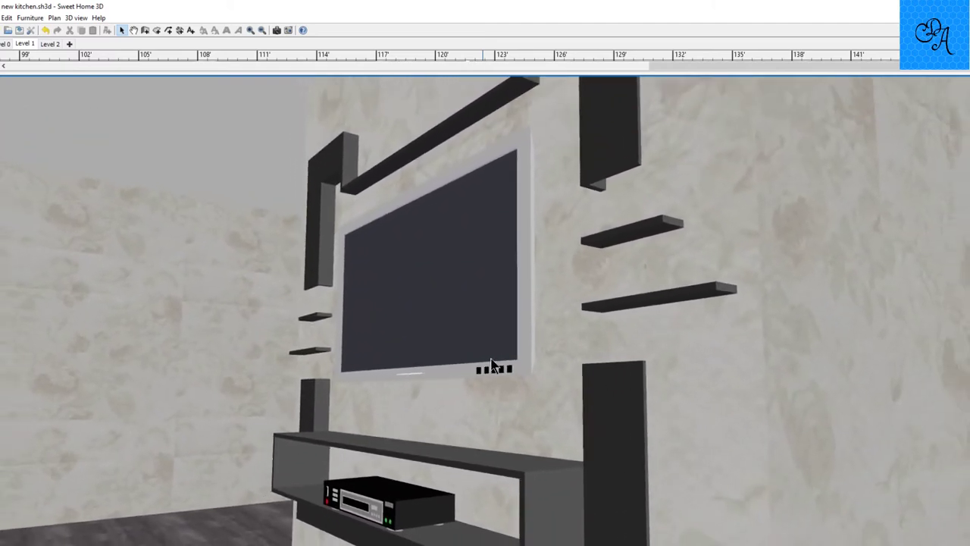
{"action": "scroll", "coordinate": [492, 357], "scroll_direction": "down", "scroll_amount": 5}
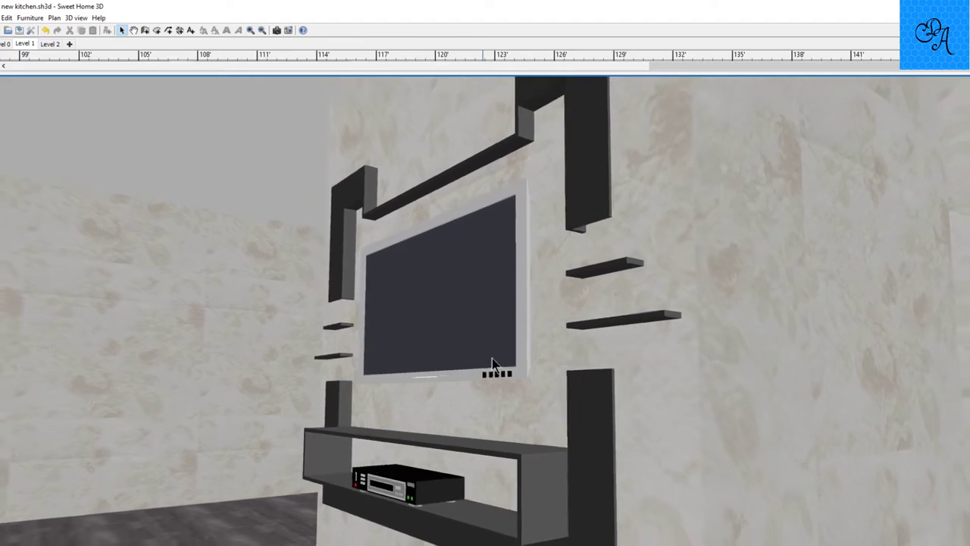
{"action": "scroll", "coordinate": [497, 359], "scroll_direction": "down", "scroll_amount": 4}
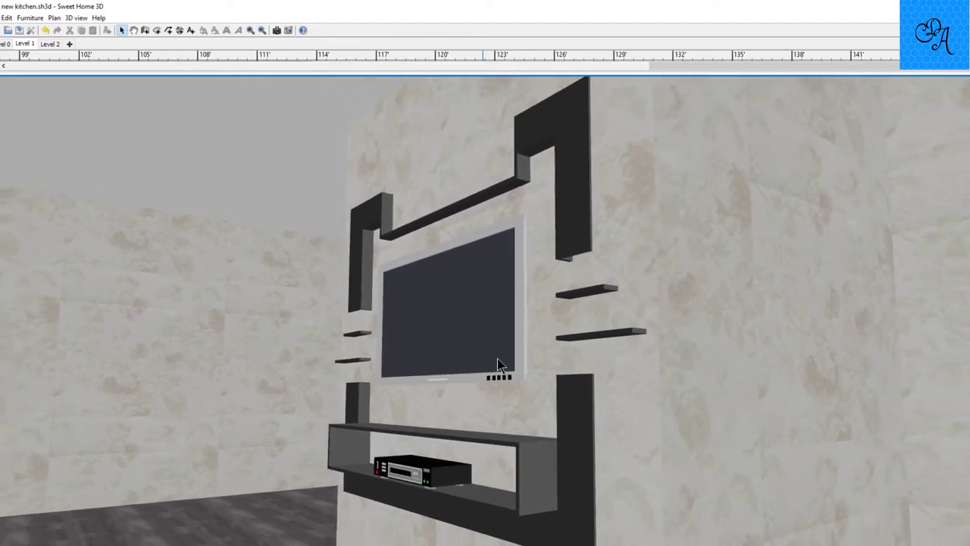
{"action": "mouse_move", "coordinate": [497, 359]}
{"action": "left_mouse_down"}
{"action": "mouse_move", "coordinate": [382, 380]}
{"action": "mouse_move", "coordinate": [482, 369]}
{"action": "left_mouse_up"}
{"action": "key", "text": "Right"}
{"action": "key", "text": "Up"}
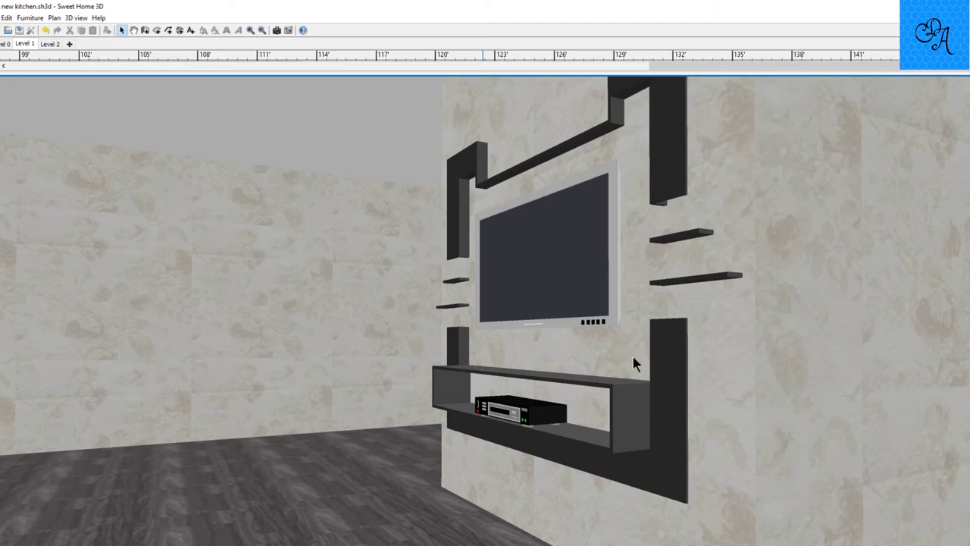
{"action": "key", "text": "Left"}
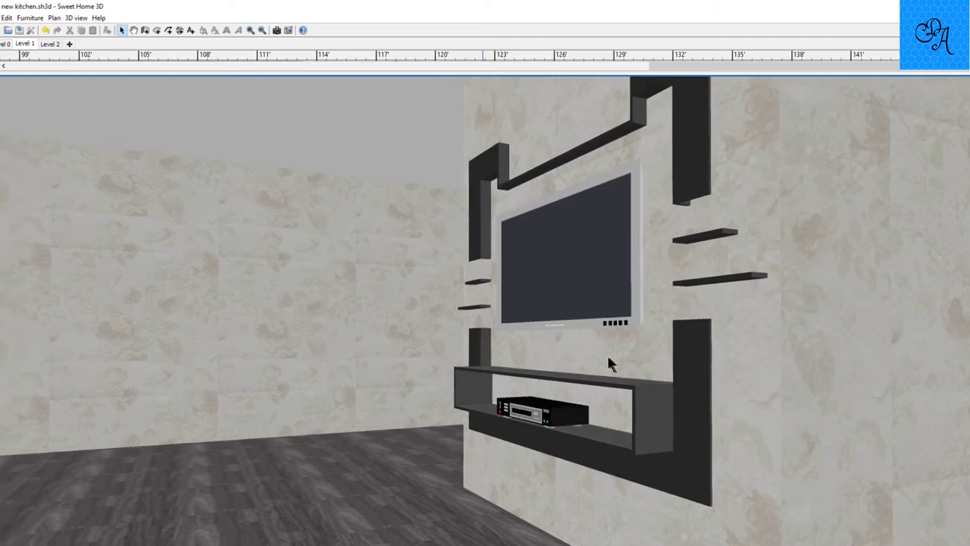
Step: Review the whole living room side, from the counter and shelving wall to the kitchen openings and tall windows
{"action": "key", "text": "Up"}
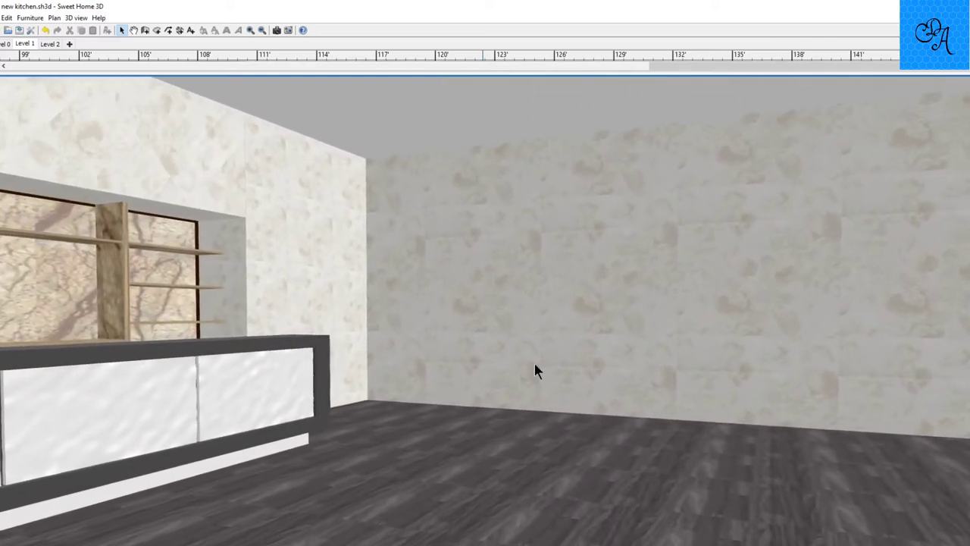
{"action": "key", "text": "Left"}
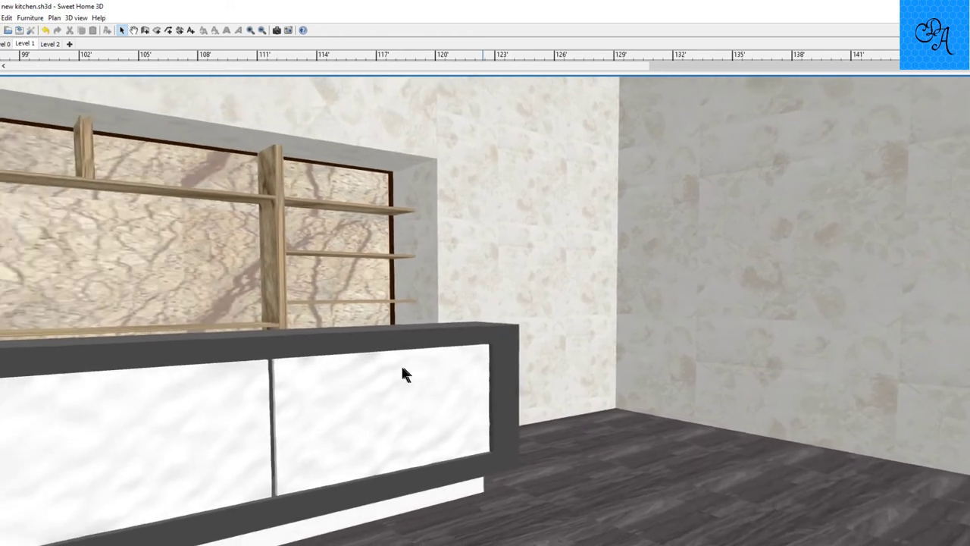
{"action": "key", "text": "Left"}
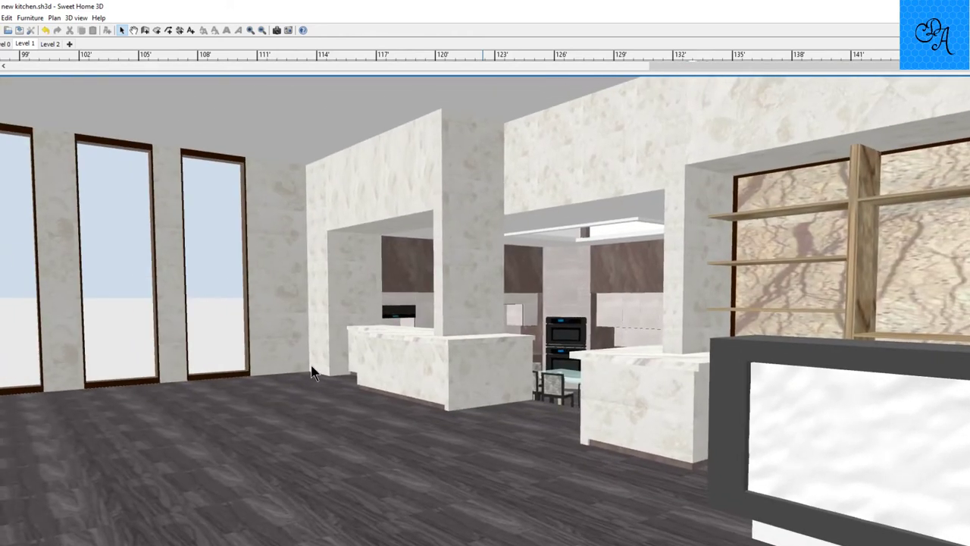
{"action": "key", "text": "Right"}
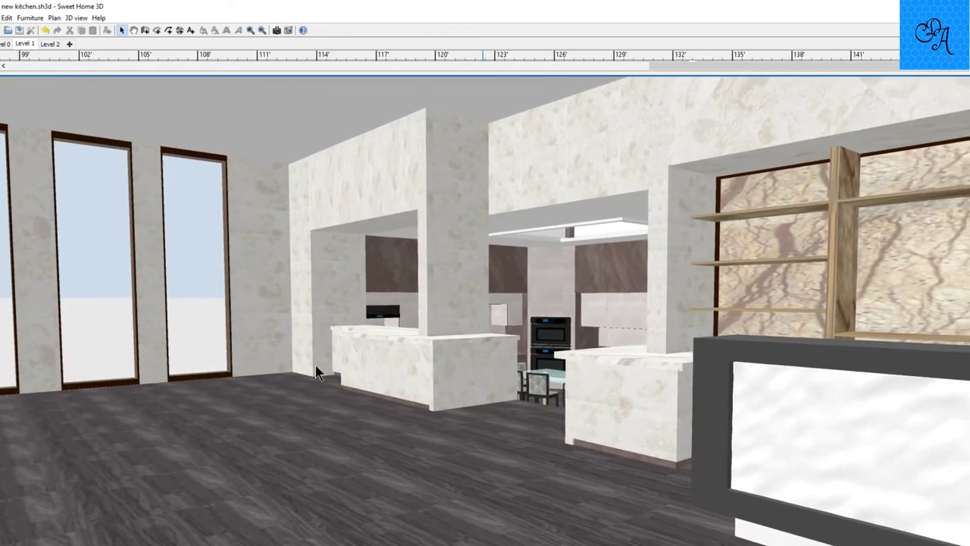
{"action": "key", "text": "Right"}
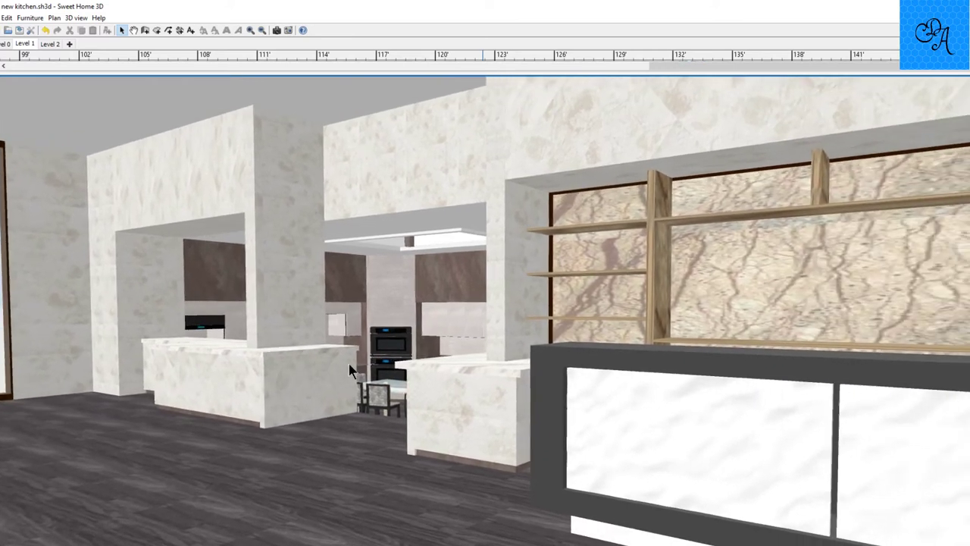
{"action": "key", "text": "Left"}
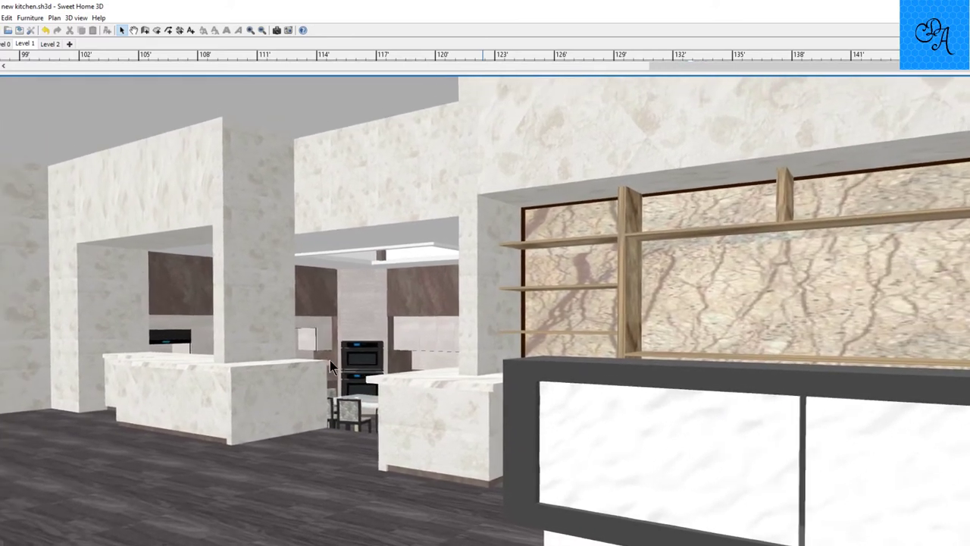
{"action": "key", "text": "Left"}
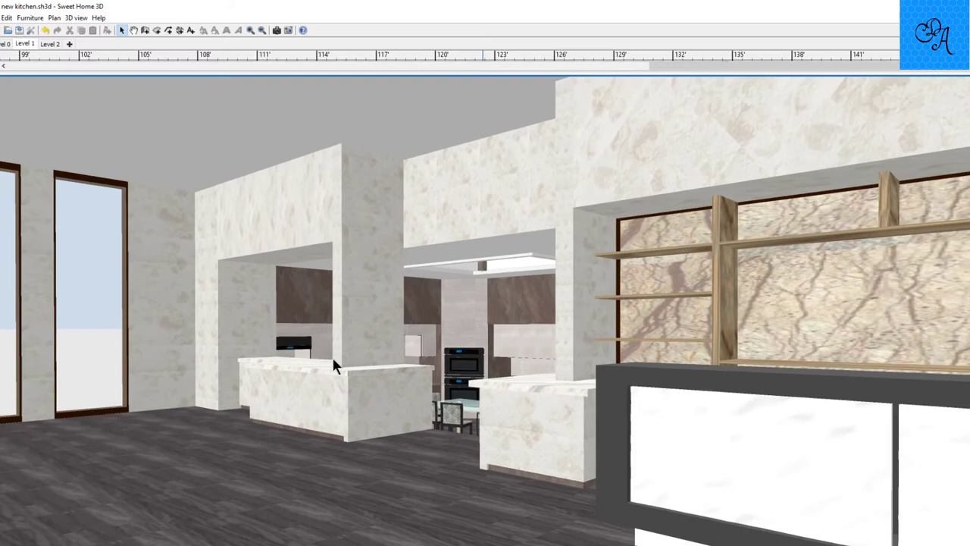
{"action": "key", "text": "Left"}
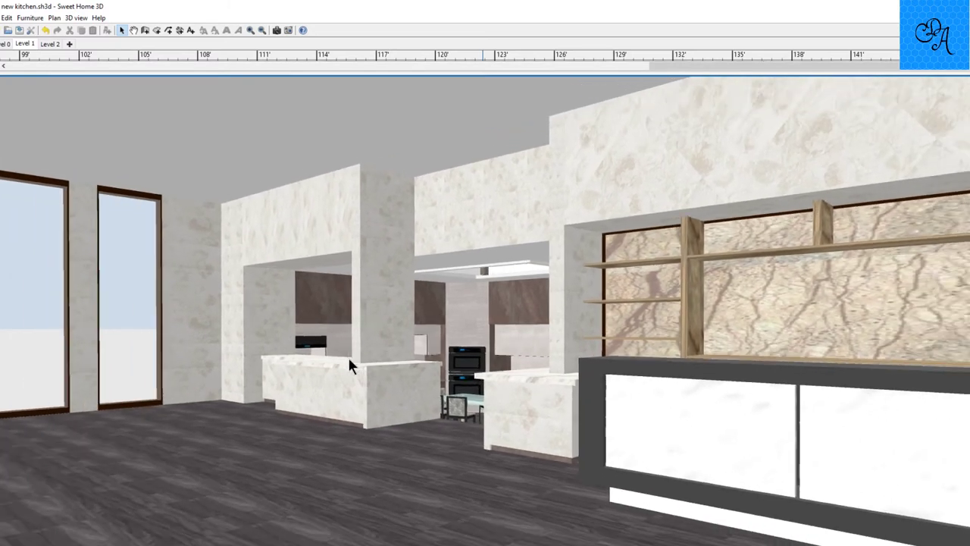
{"action": "key", "text": "Right"}
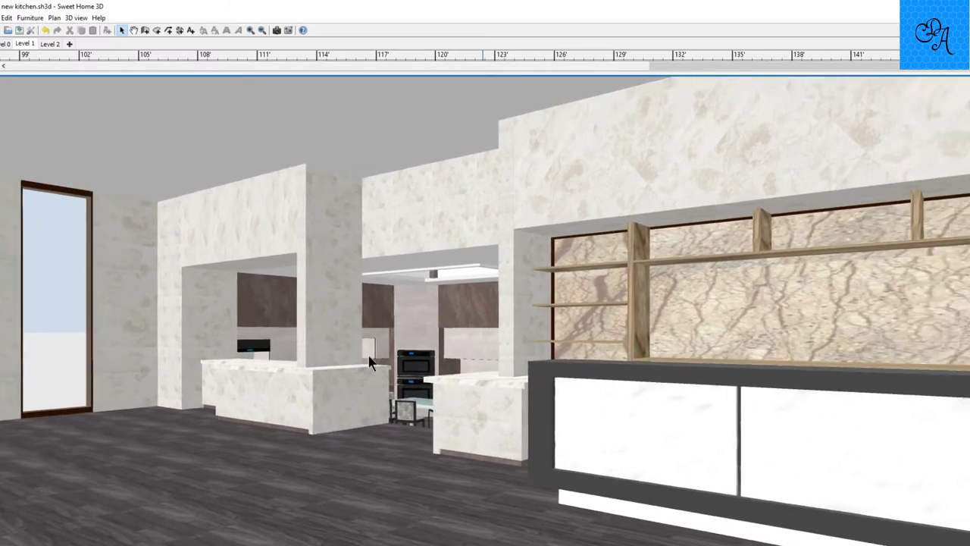
{"action": "key", "text": "Right"}
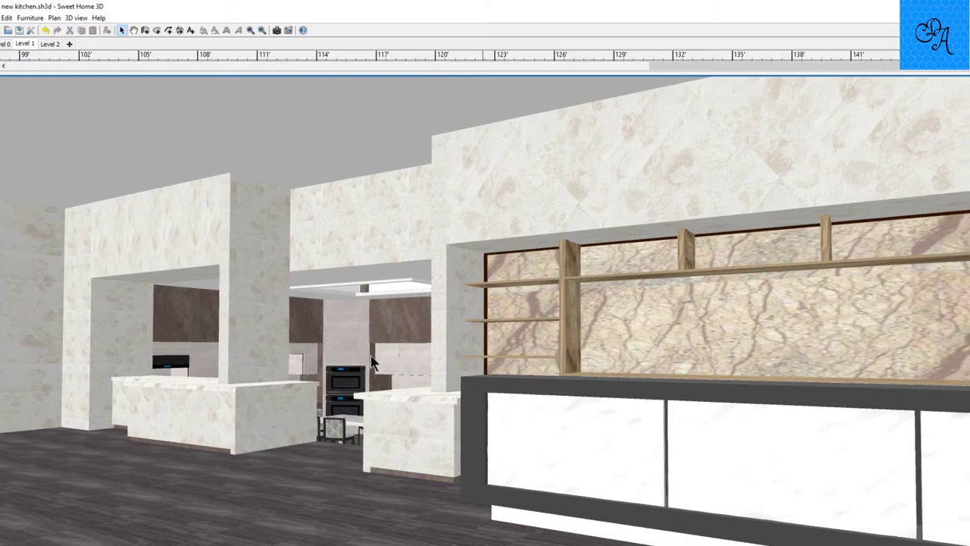
{"action": "key", "text": "Right"}
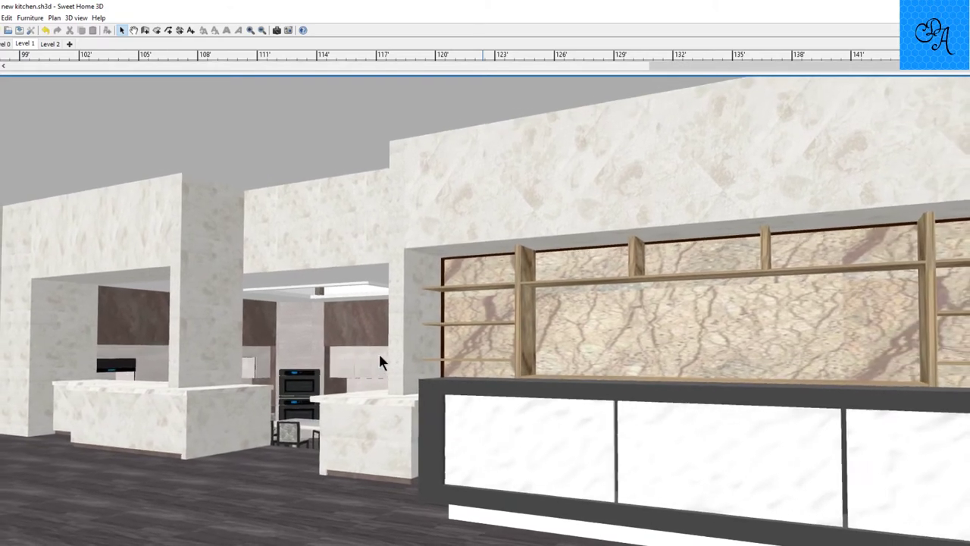
{"action": "key", "text": "Down"}
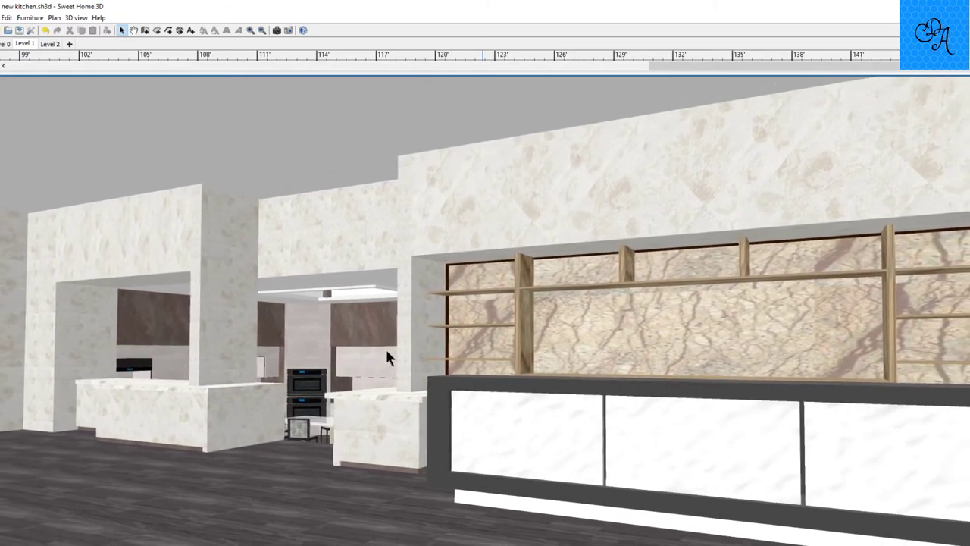
{"action": "key", "text": "Right"}
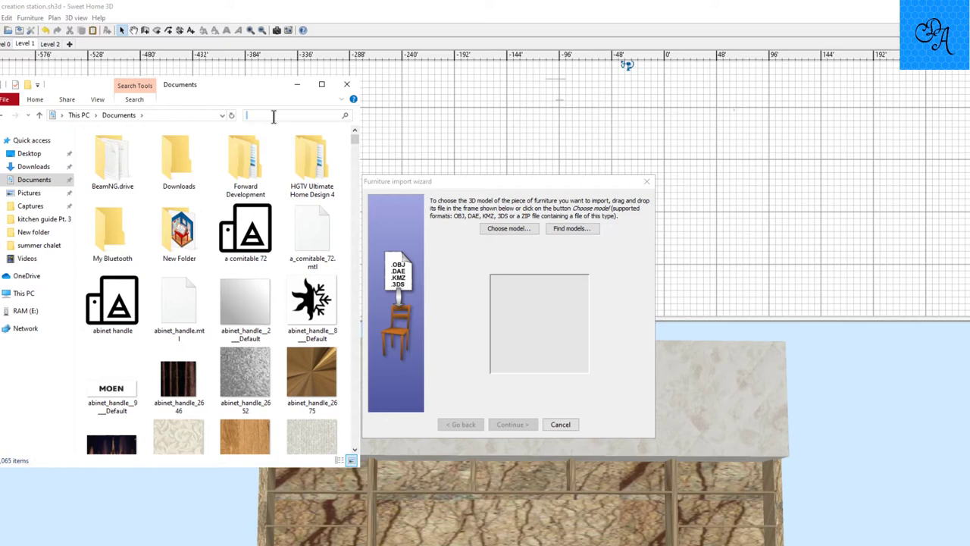
Step: Search the Documents folder for "rec" and load the "rec shr." 3D model into the furniture import wizard
{"action": "type", "text": "rec"}
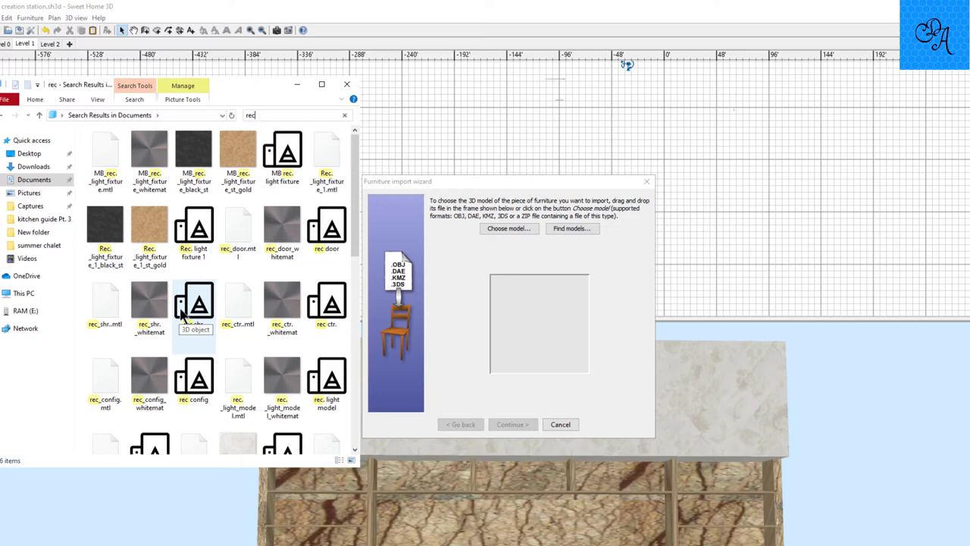
{"action": "left_click_drag", "start_coordinate": [182, 314], "coordinate": [531, 357]}
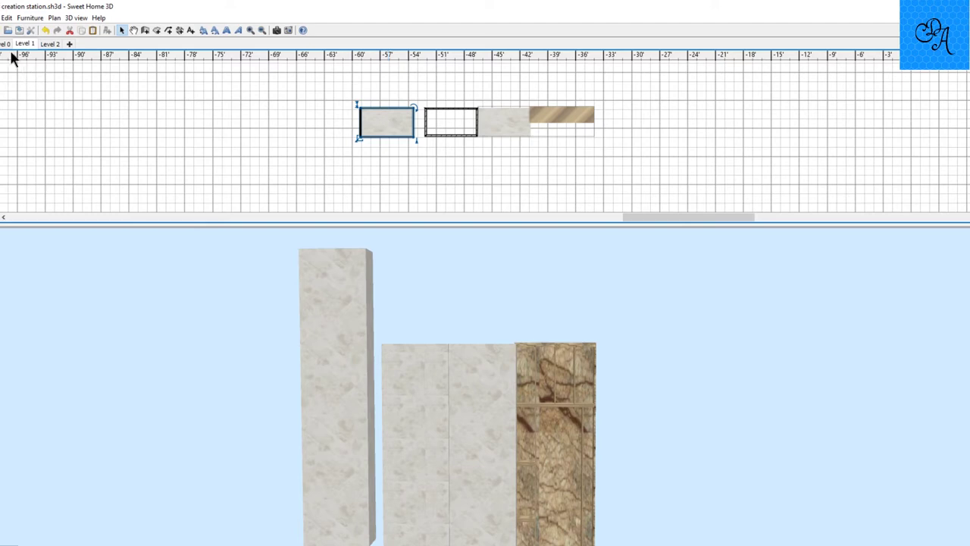
Step: Delete the selected tall marble wall block and undo the deletion
{"action": "key", "text": "Delete"}
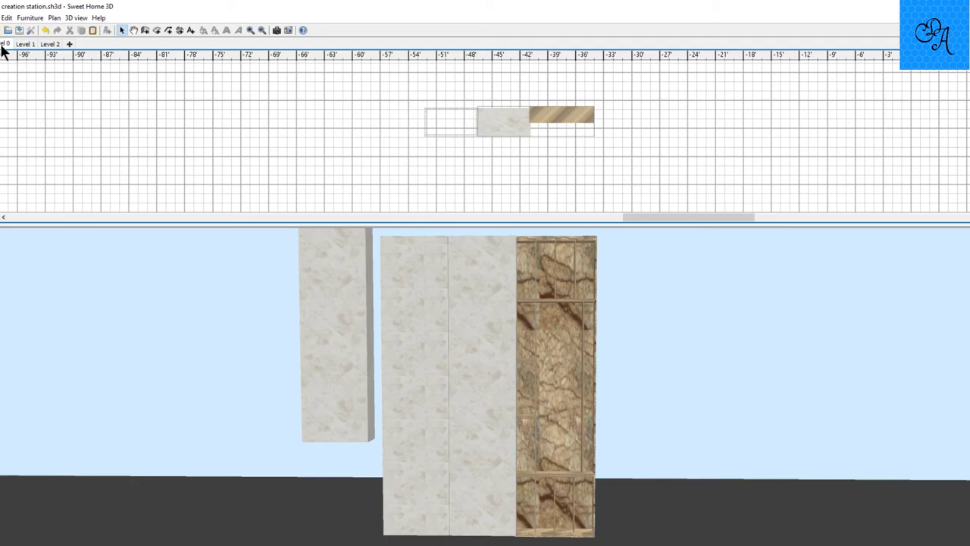
{"action": "key", "text": "ctrl+z"}
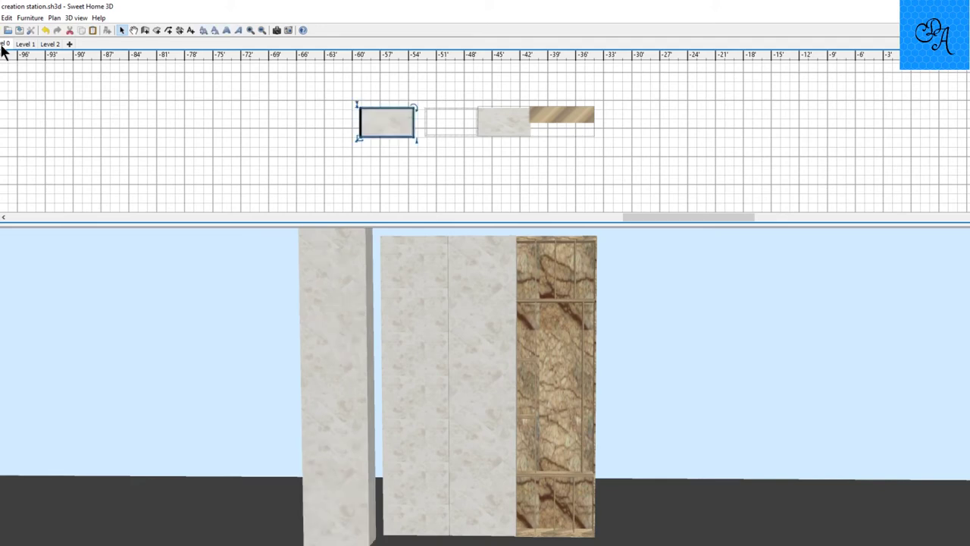
{"action": "mouse_move", "coordinate": [313, 324]}
{"action": "left_mouse_down"}
{"action": "mouse_move", "coordinate": [325, 307]}
{"action": "mouse_move", "coordinate": [326, 315]}
{"action": "left_mouse_up"}
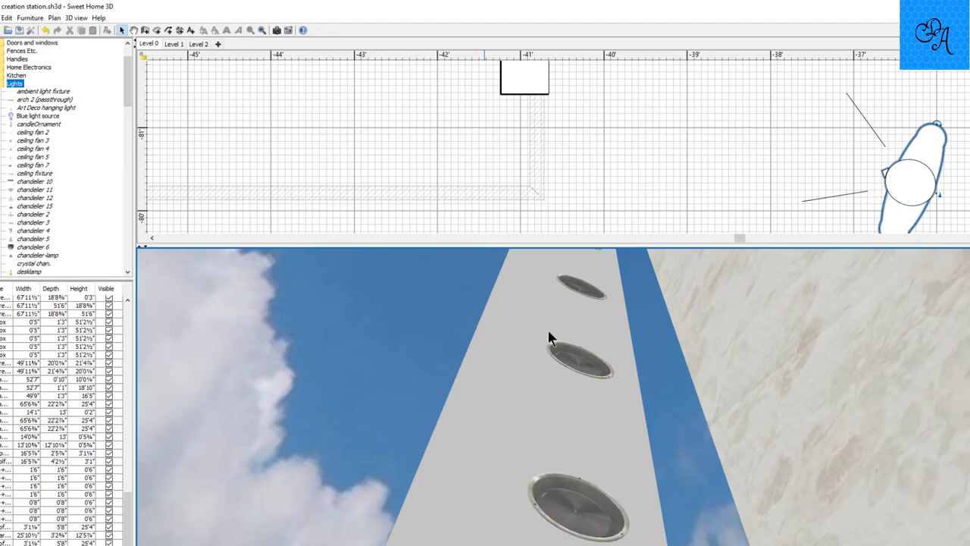
Step: Examine the round recessed lights on the plain panel between the marble wall blocks of the creation station model
{"action": "key", "text": "Down"}
{"action": "key", "text": "Down"}
{"action": "key", "text": "Down"}
{"action": "key", "text": "Down"}
{"action": "key", "text": "Down"}
{"action": "key", "text": "Down"}
{"action": "key", "text": "Down"}
{"action": "key", "text": "Down"}
{"action": "left_click_drag", "start_coordinate": [551, 331], "coordinate": [572, 343]}
{"action": "scroll", "coordinate": [572, 349], "scroll_direction": "up", "scroll_amount": 5}
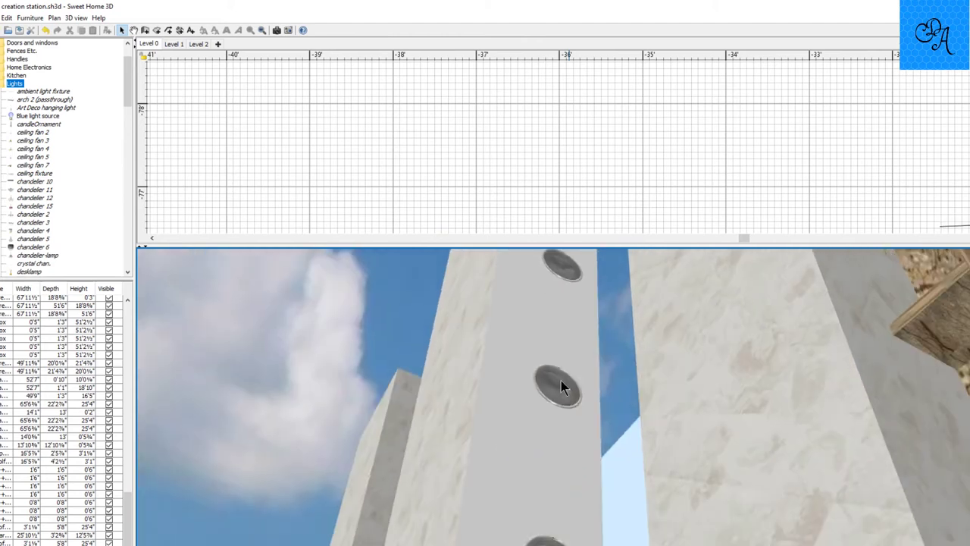
{"action": "mouse_move", "coordinate": [560, 380]}
{"action": "left_mouse_down"}
{"action": "mouse_move", "coordinate": [562, 393]}
{"action": "mouse_move", "coordinate": [562, 384]}
{"action": "left_mouse_up"}
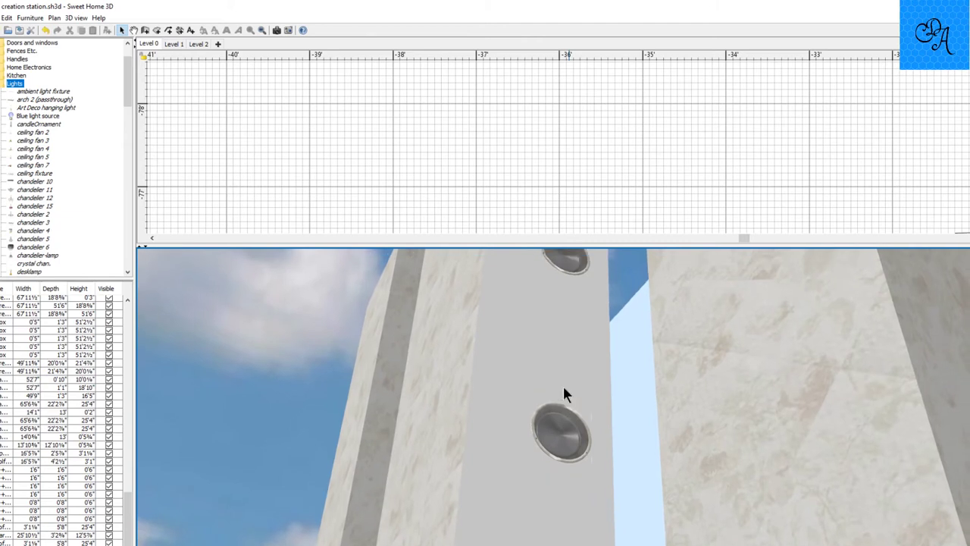
{"action": "scroll", "coordinate": [563, 383], "scroll_direction": "down", "scroll_amount": 5}
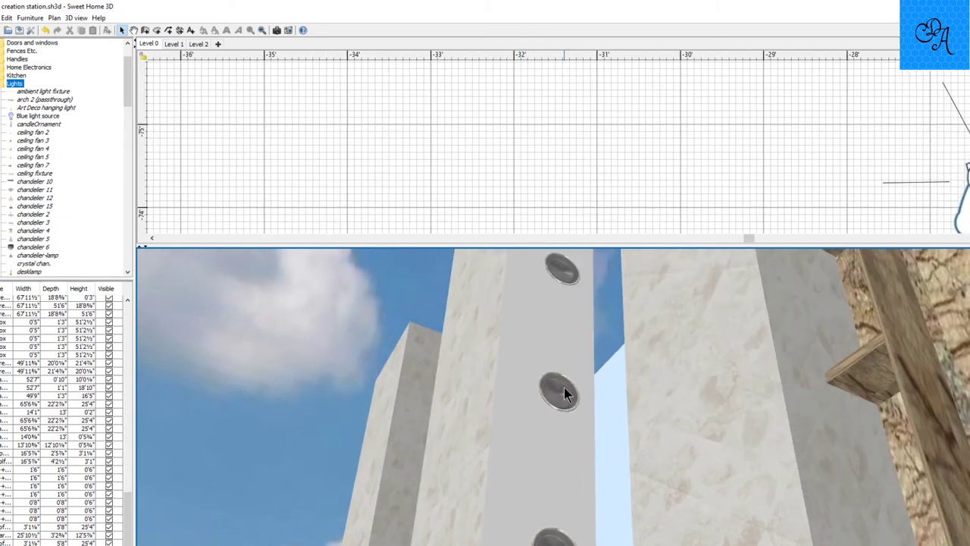
{"action": "mouse_move", "coordinate": [564, 387]}
{"action": "left_mouse_down"}
{"action": "mouse_move", "coordinate": [556, 365]}
{"action": "mouse_move", "coordinate": [556, 412]}
{"action": "mouse_move", "coordinate": [558, 392]}
{"action": "left_mouse_up"}
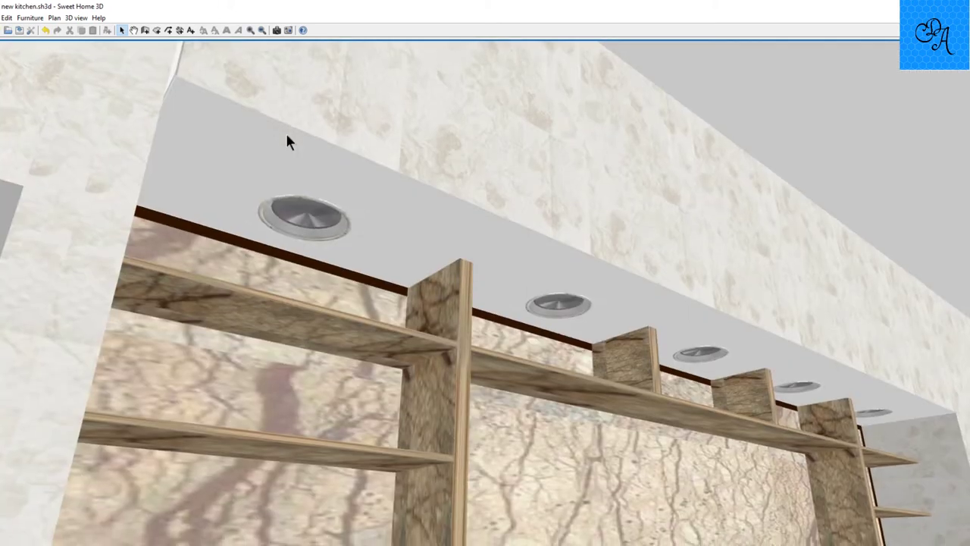
Step: Inspect the recessed ceiling lights above the shelving wall in the new kitchen design, following the top shelf to its far end
{"action": "left_click_drag", "start_coordinate": [285, 130], "coordinate": [305, 148]}
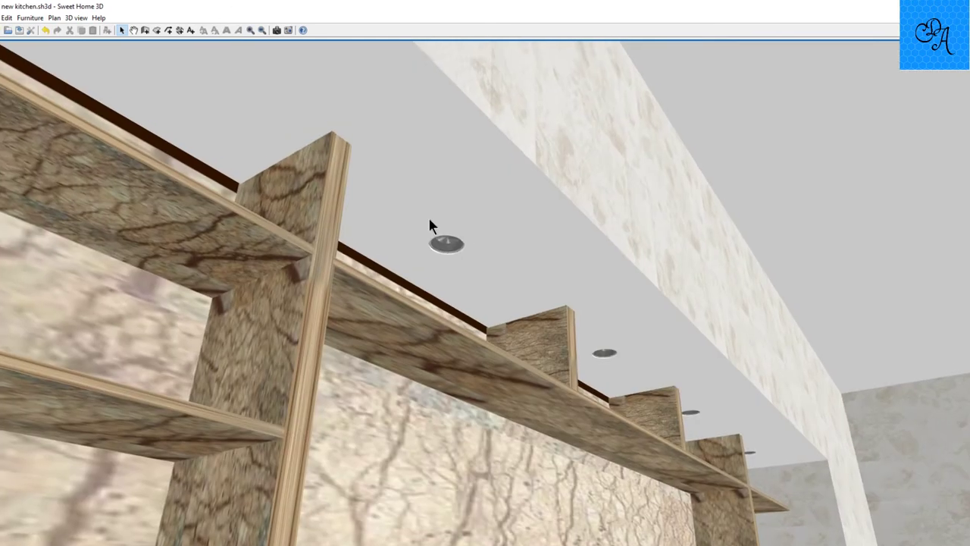
{"action": "left_click_drag", "start_coordinate": [429, 217], "coordinate": [678, 214]}
{"action": "key", "text": "Up"}
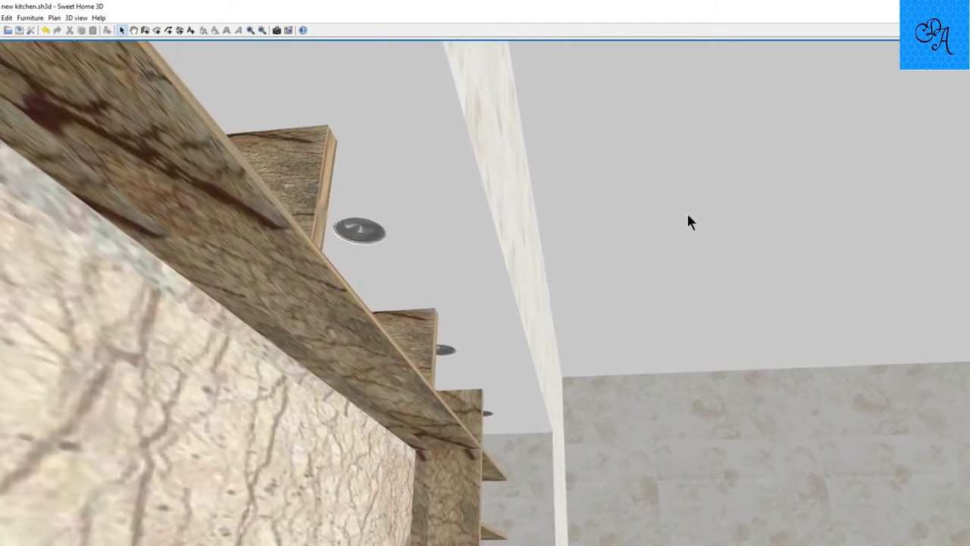
{"action": "key", "text": "Up"}
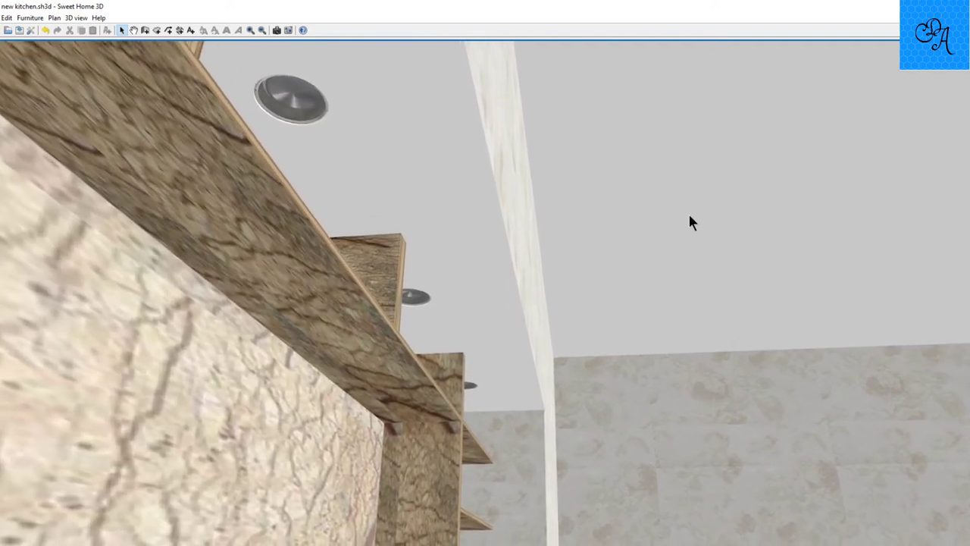
{"action": "key", "text": "Up"}
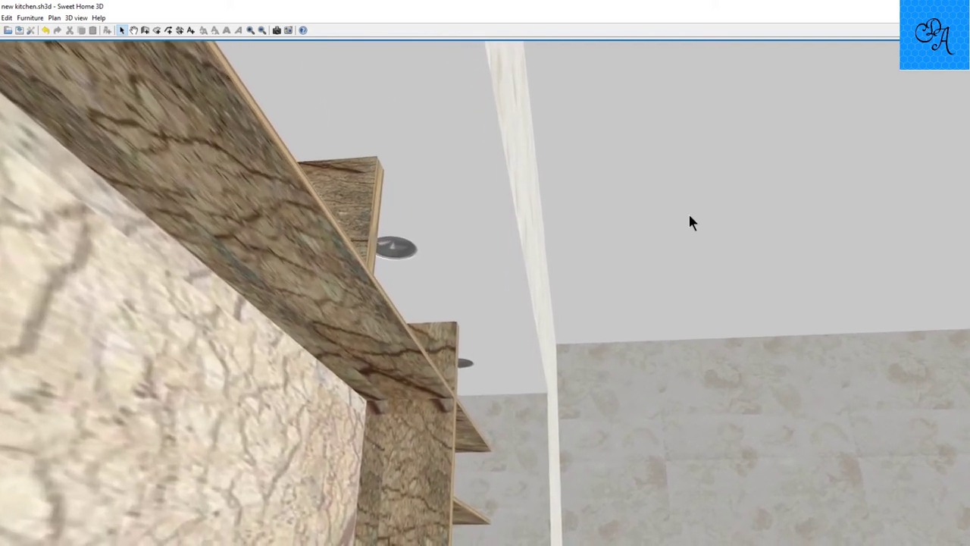
{"action": "key", "text": "Up"}
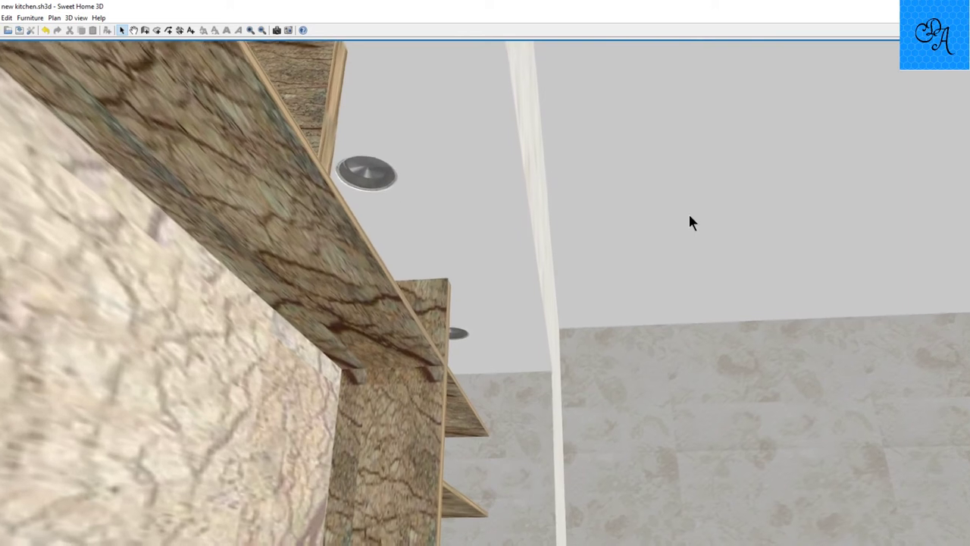
{"action": "key", "text": "Up"}
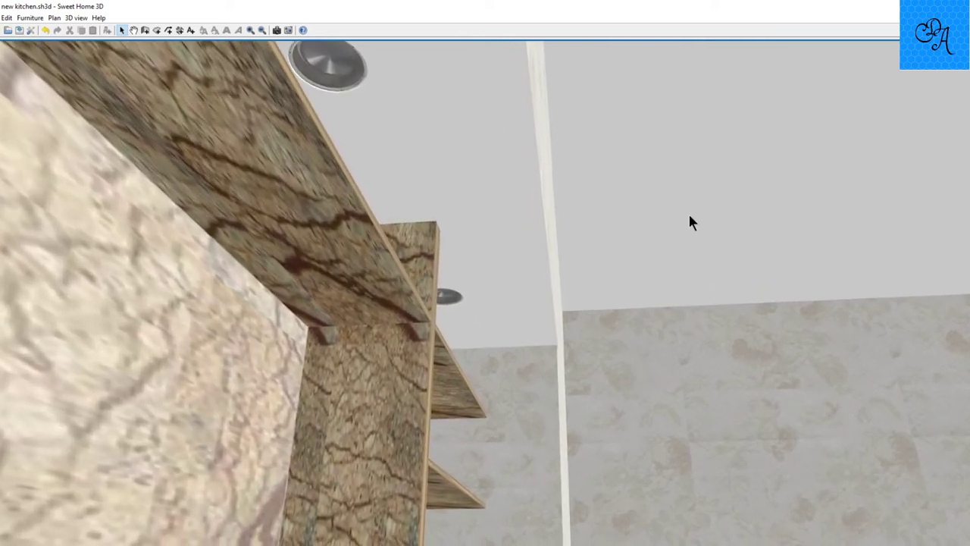
{"action": "key", "text": "Up"}
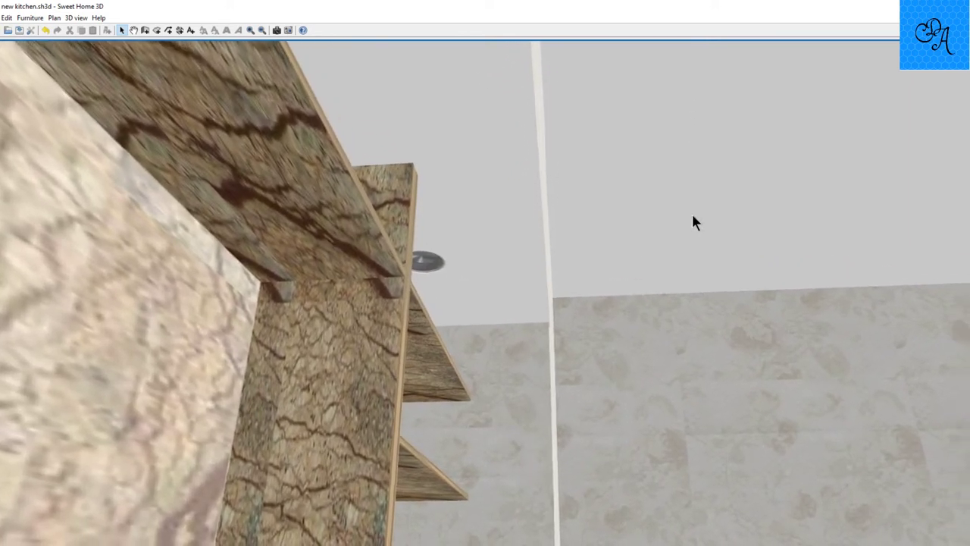
{"action": "key", "text": "Up"}
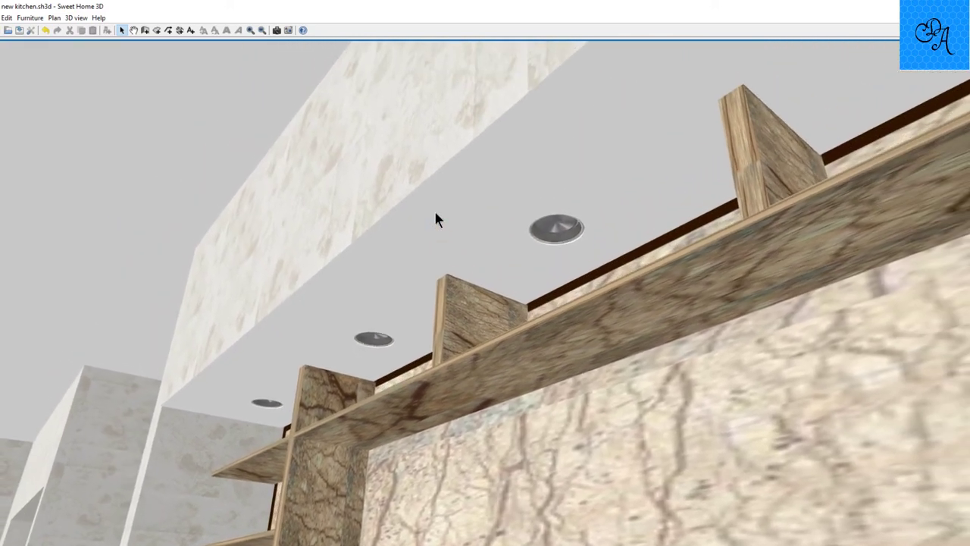
Step: Review the marble bulkhead above the shelving wall and the one over the kitchen opening
{"action": "scroll", "coordinate": [435, 213], "scroll_direction": "down", "scroll_amount": 8}
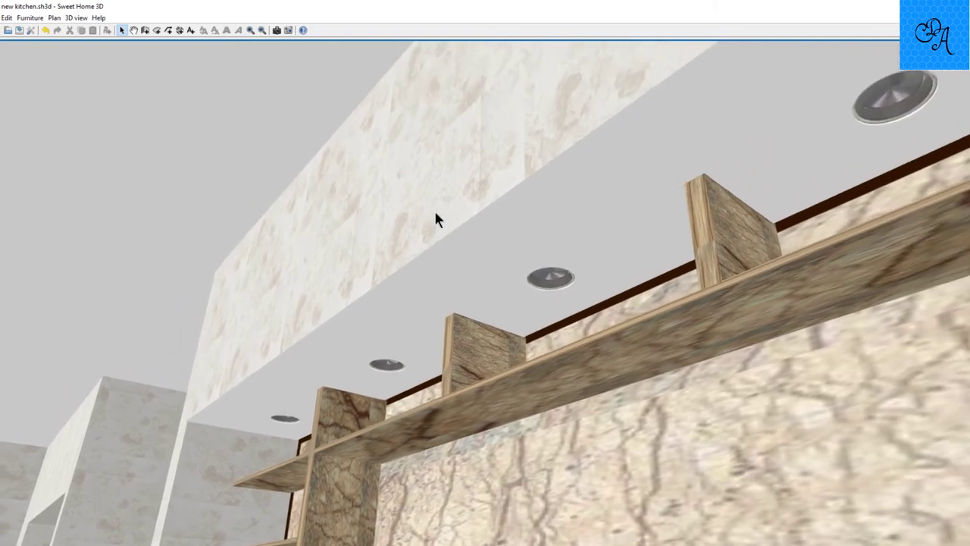
{"action": "key", "text": "Down"}
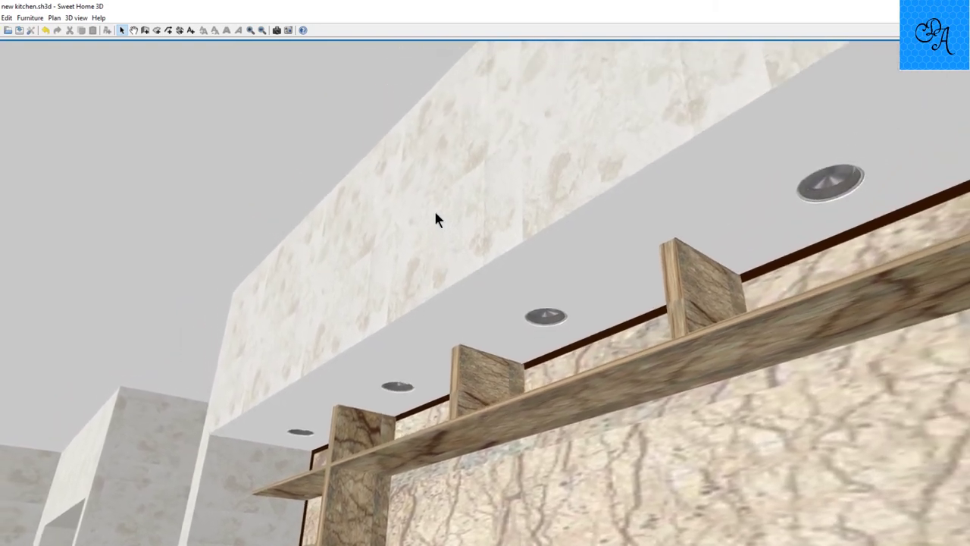
{"action": "scroll", "coordinate": [435, 213], "scroll_direction": "down", "scroll_amount": 8}
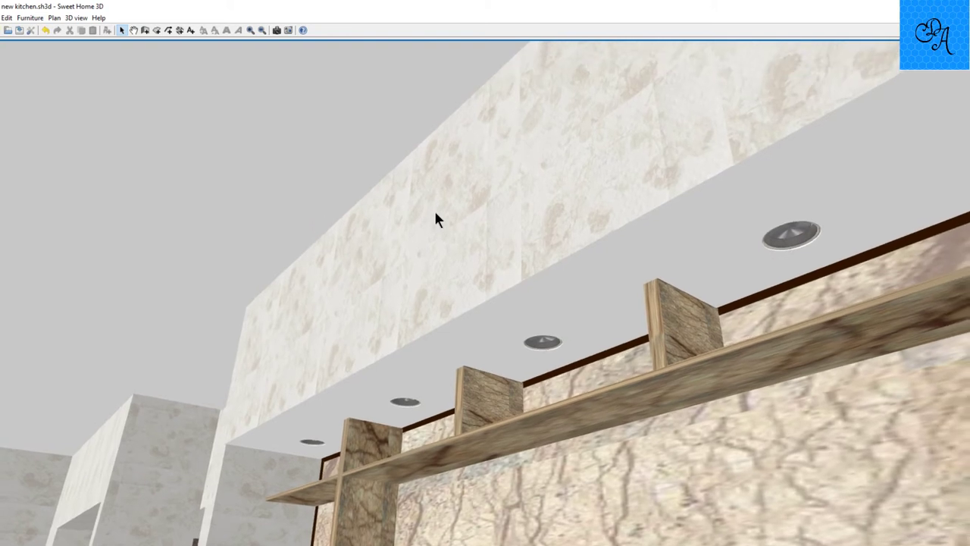
{"action": "key", "text": "Down"}
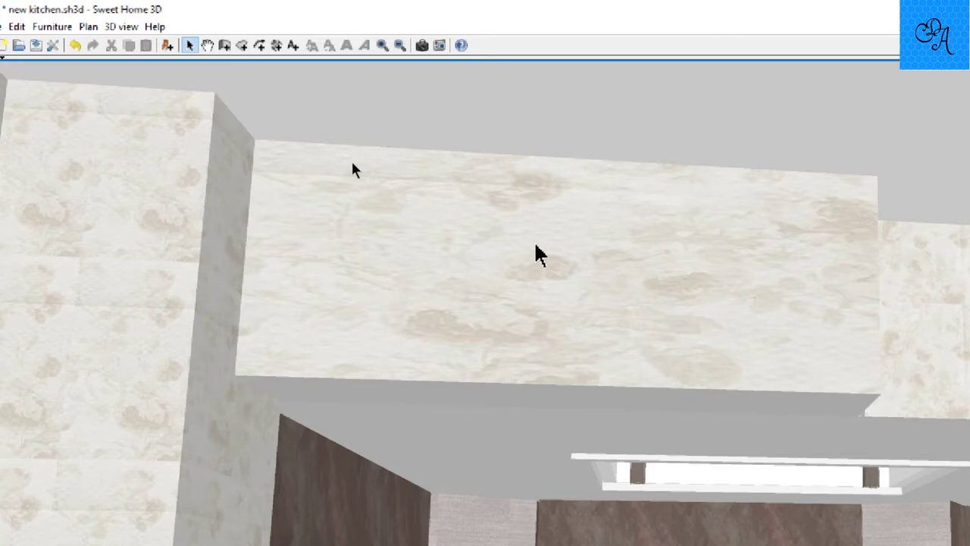
{"action": "key", "text": "Up"}
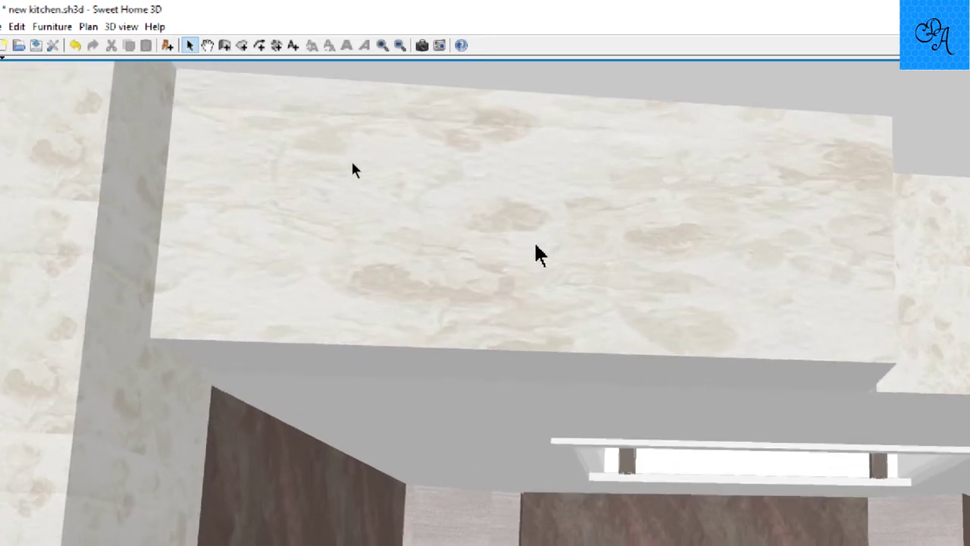
{"action": "scroll", "coordinate": [536, 245], "scroll_direction": "up", "scroll_amount": 3}
{"action": "mouse_move", "coordinate": [517, 232]}
{"action": "left_mouse_down"}
{"action": "mouse_move", "coordinate": [496, 221]}
{"action": "mouse_move", "coordinate": [547, 232]}
{"action": "mouse_move", "coordinate": [512, 231]}
{"action": "left_mouse_up"}
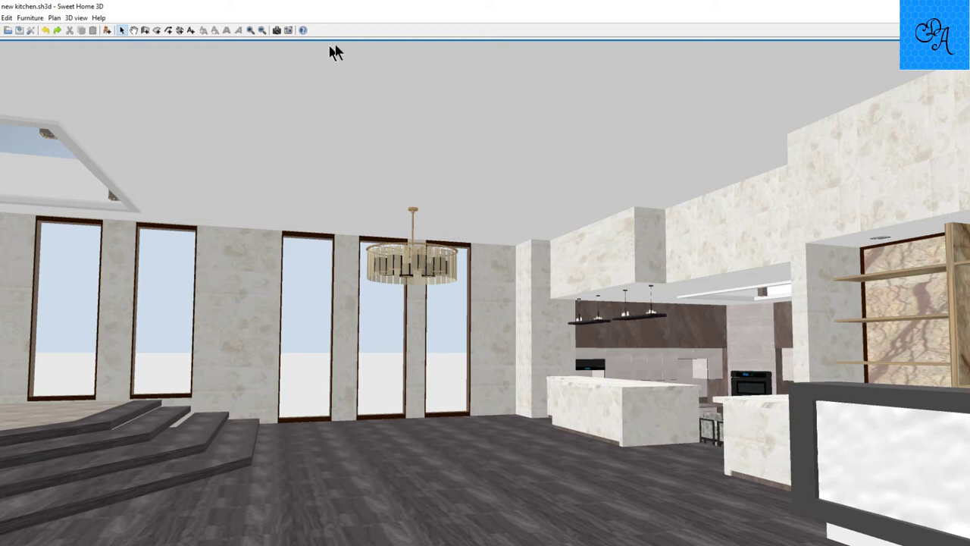
Step: Examine the round living room chandelier from a distance and from directly below its black lamp shades
{"action": "scroll", "coordinate": [329, 276], "scroll_direction": "up", "scroll_amount": 5}
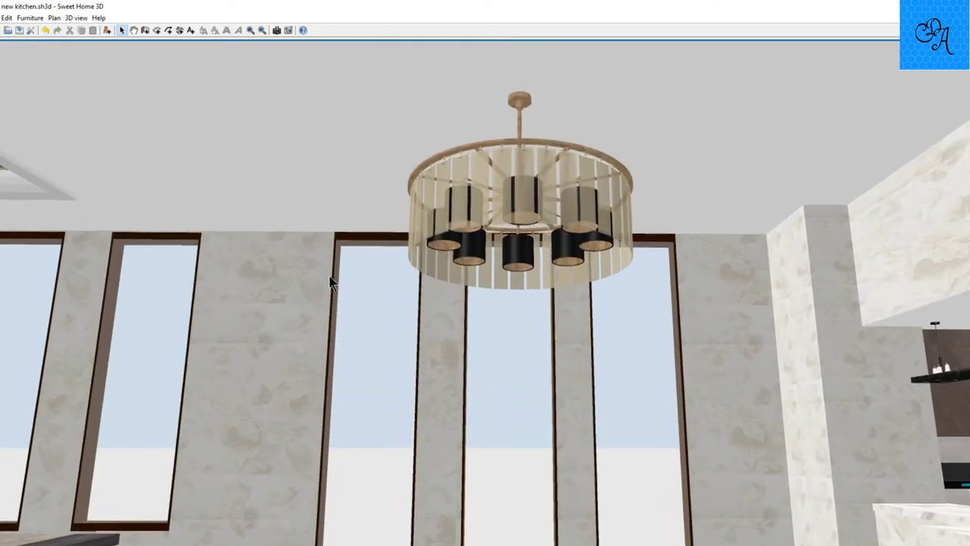
{"action": "left_click_drag", "start_coordinate": [329, 276], "coordinate": [341, 208]}
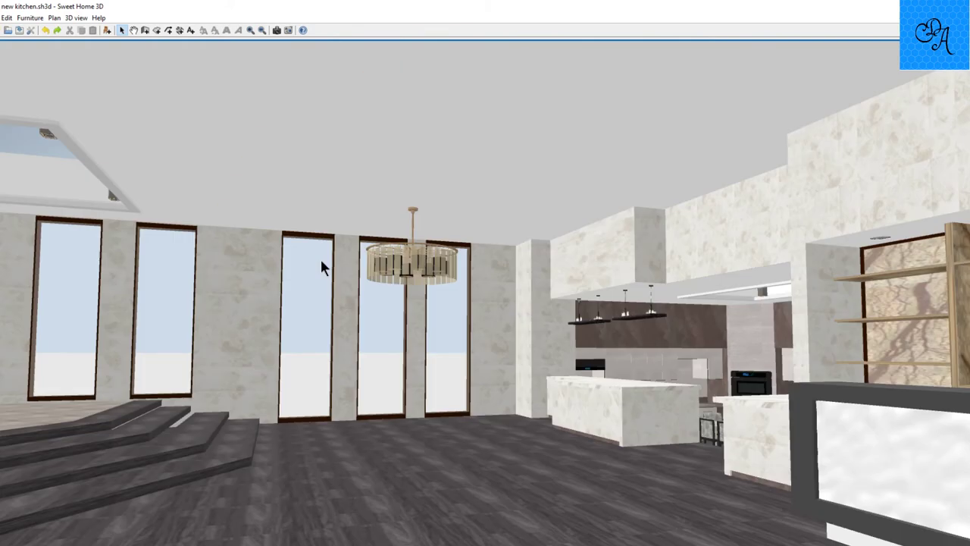
{"action": "key", "text": "Up"}
{"action": "key", "text": "Page_Up"}
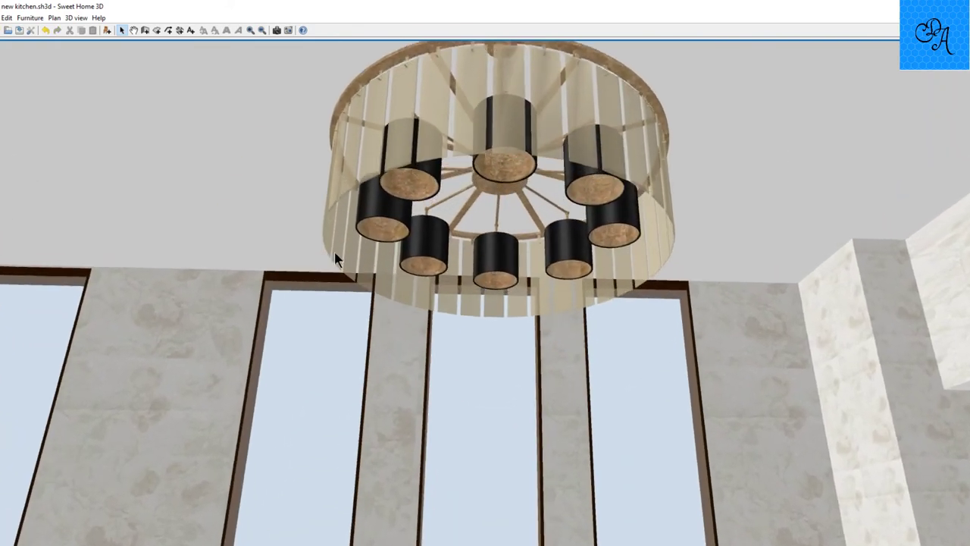
{"action": "left_click_drag", "start_coordinate": [334, 252], "coordinate": [405, 175]}
{"action": "scroll", "coordinate": [342, 207], "scroll_direction": "up", "scroll_amount": 5}
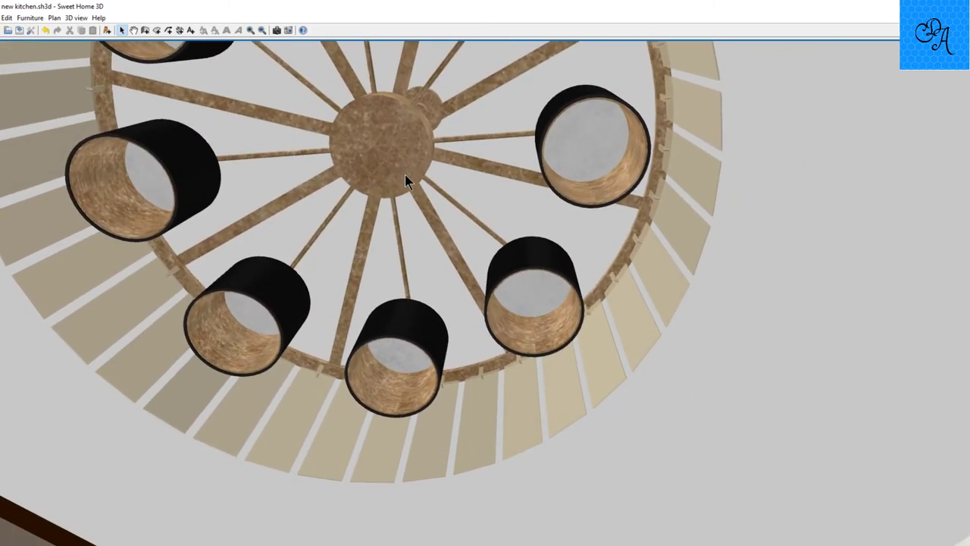
{"action": "key", "text": "Up"}
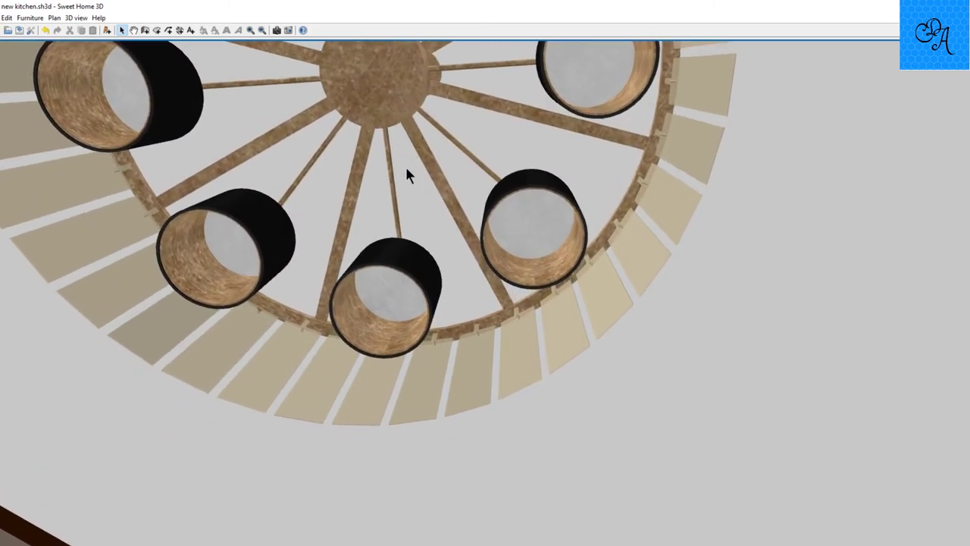
{"action": "key", "text": "Up"}
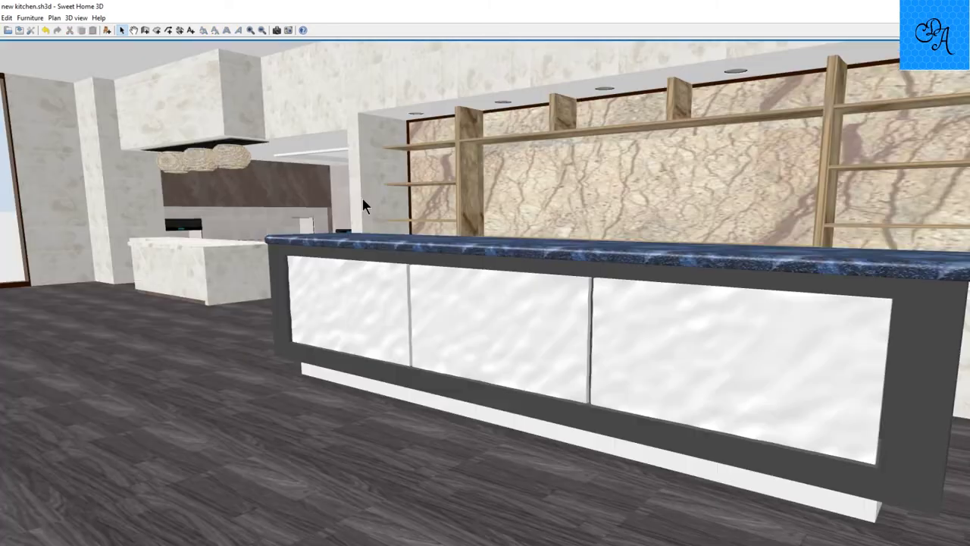
Step: Inspect the bar counter's blue stone top and white front panels up close beside the shelving wall
{"action": "left_click_drag", "start_coordinate": [365, 199], "coordinate": [297, 185]}
{"action": "scroll", "coordinate": [297, 184], "scroll_direction": "up", "scroll_amount": 3}
{"action": "key", "text": "Up"}
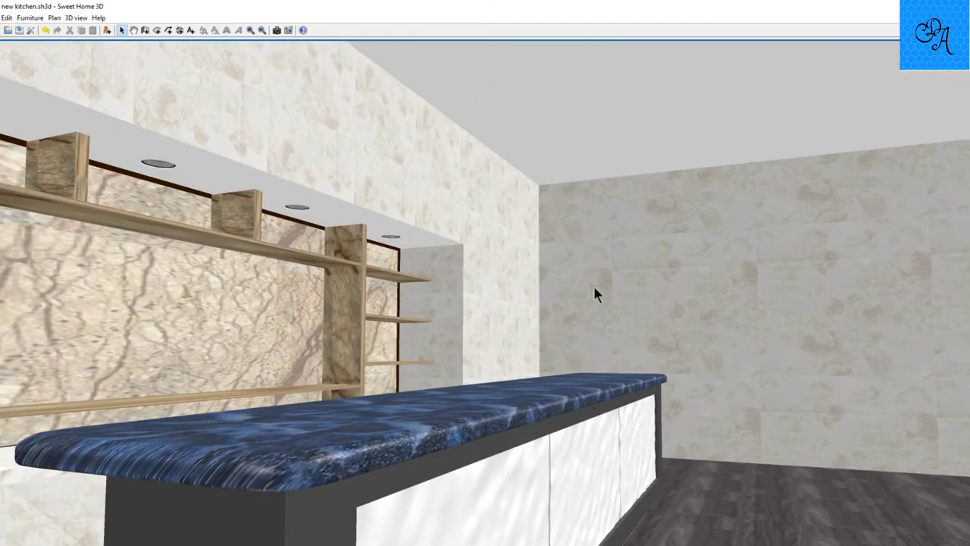
{"action": "key", "text": "Up"}
{"action": "key", "text": "Up"}
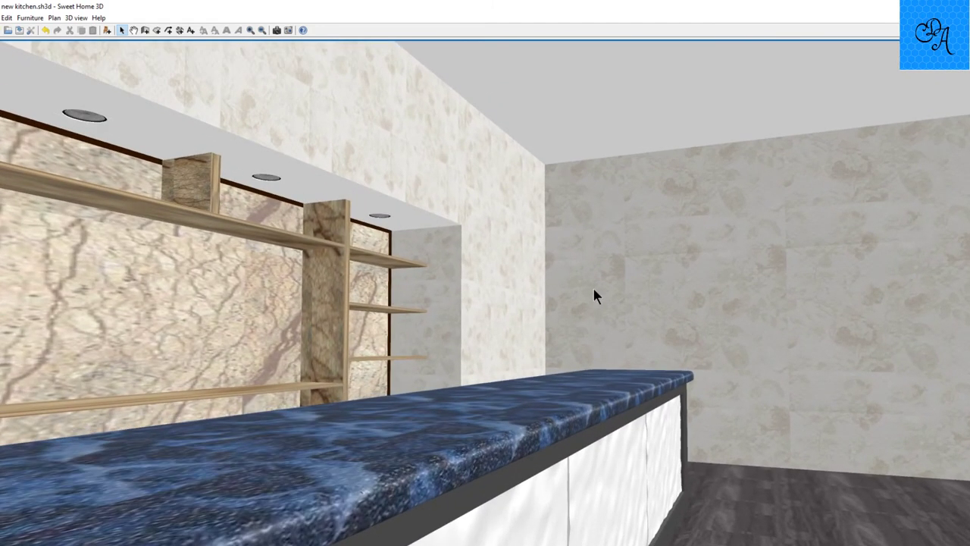
{"action": "key", "text": "Up"}
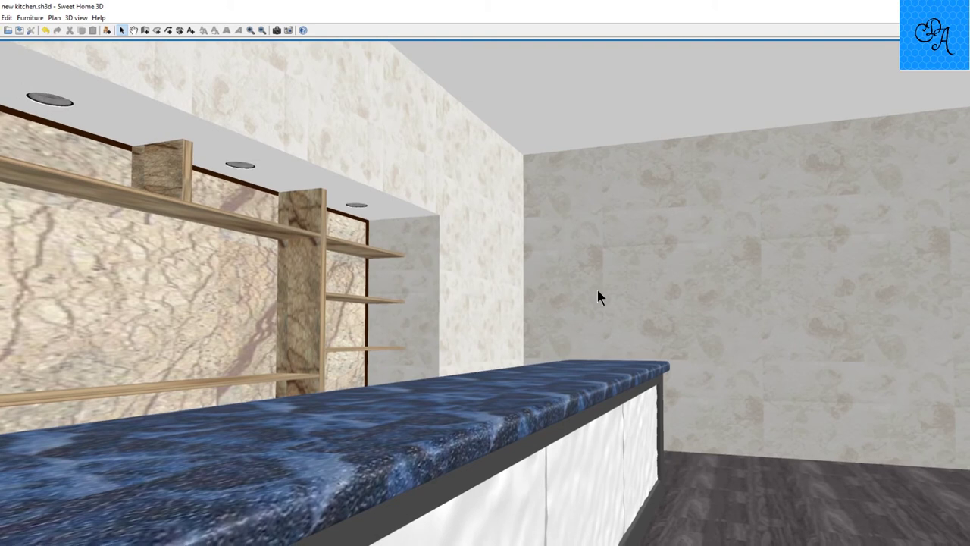
Step: Review the whole blue-topped bar counter from farther back, together with the recessed shelving wall and the adjoining room
{"action": "mouse_move", "coordinate": [598, 289]}
{"action": "left_mouse_down"}
{"action": "mouse_move", "coordinate": [577, 304]}
{"action": "mouse_move", "coordinate": [595, 310]}
{"action": "mouse_move", "coordinate": [583, 288]}
{"action": "left_mouse_up"}
{"action": "key", "text": "Down"}
{"action": "key", "text": "Down"}
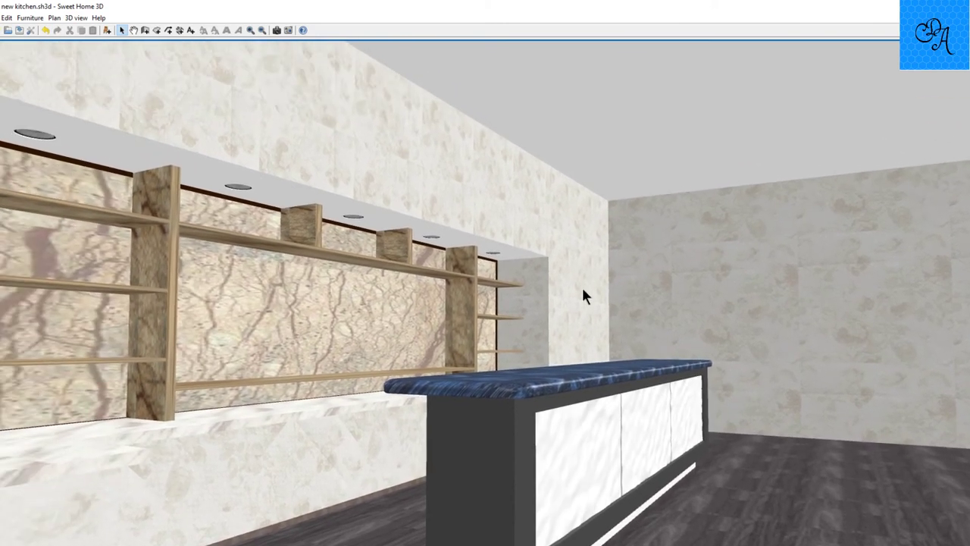
{"action": "key", "text": "Down"}
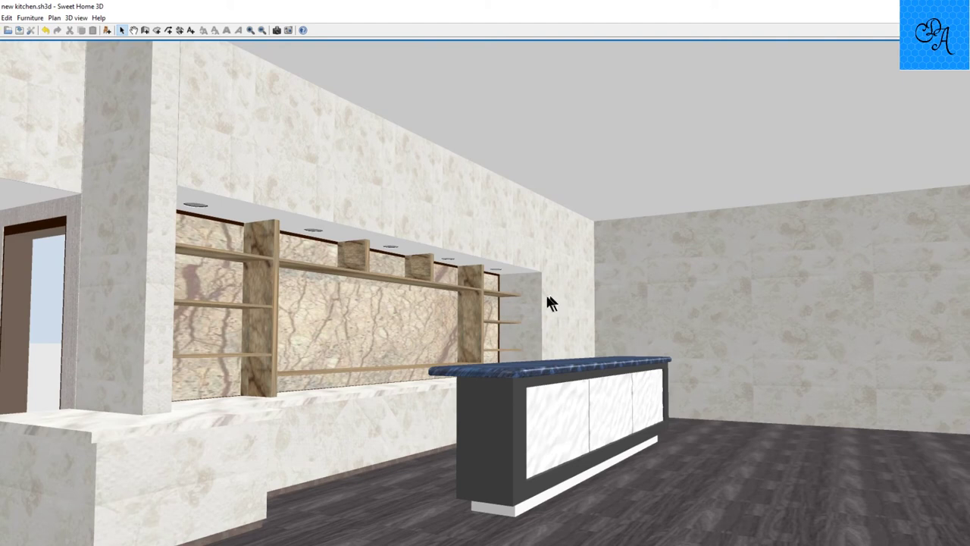
{"action": "left_click_drag", "start_coordinate": [467, 304], "coordinate": [879, 212]}
{"action": "scroll", "coordinate": [613, 201], "scroll_direction": "up", "scroll_amount": 10}
{"action": "key", "text": "Up"}
{"action": "key", "text": "Up"}
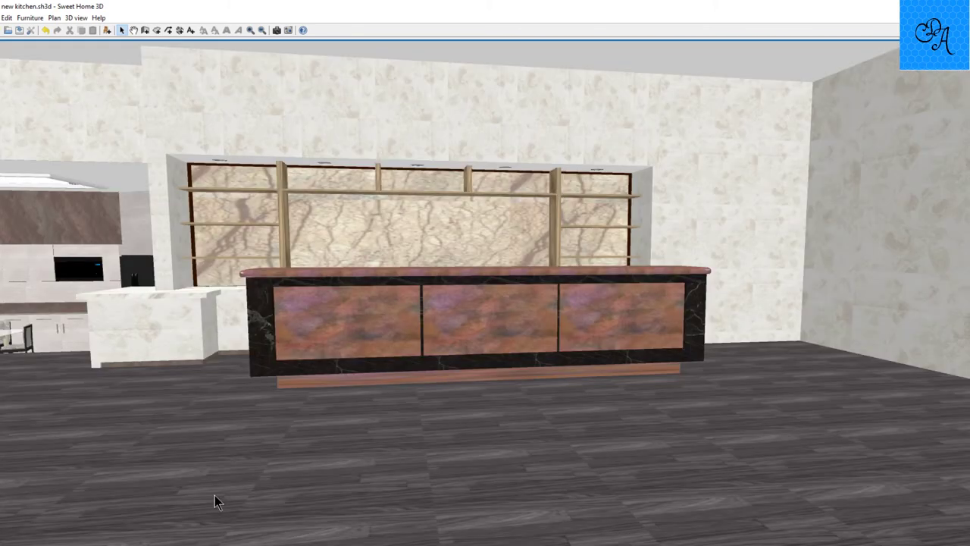
Step: Examine the copper-topped version of the bar from the front and from the stool side next to the shelving
{"action": "left_click_drag", "start_coordinate": [398, 458], "coordinate": [520, 414]}
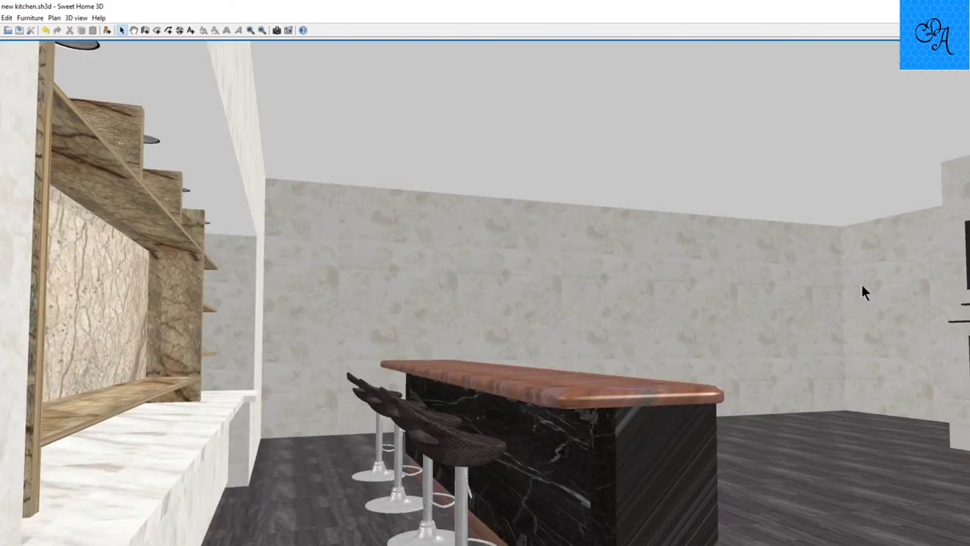
{"action": "left_click_drag", "start_coordinate": [861, 282], "coordinate": [883, 291]}
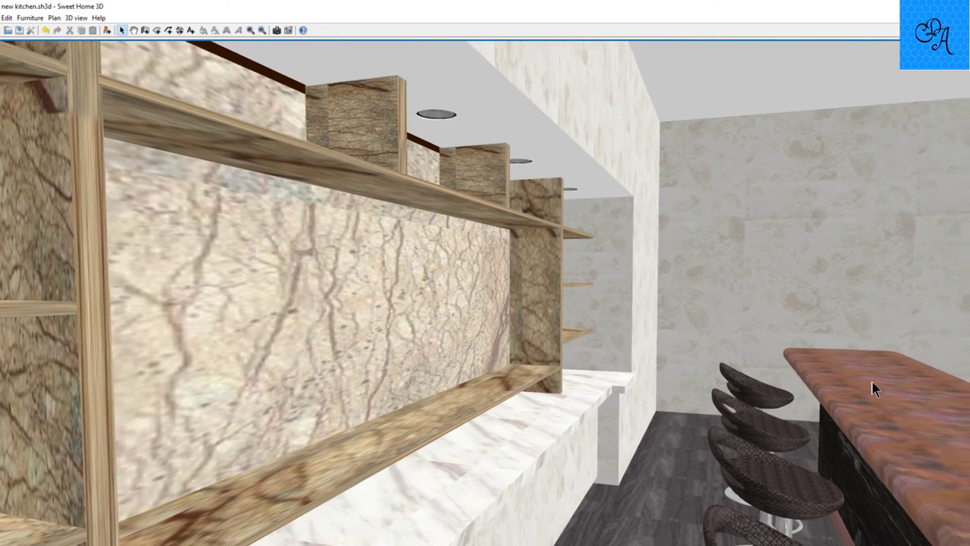
{"action": "left_click_drag", "start_coordinate": [872, 382], "coordinate": [968, 385]}
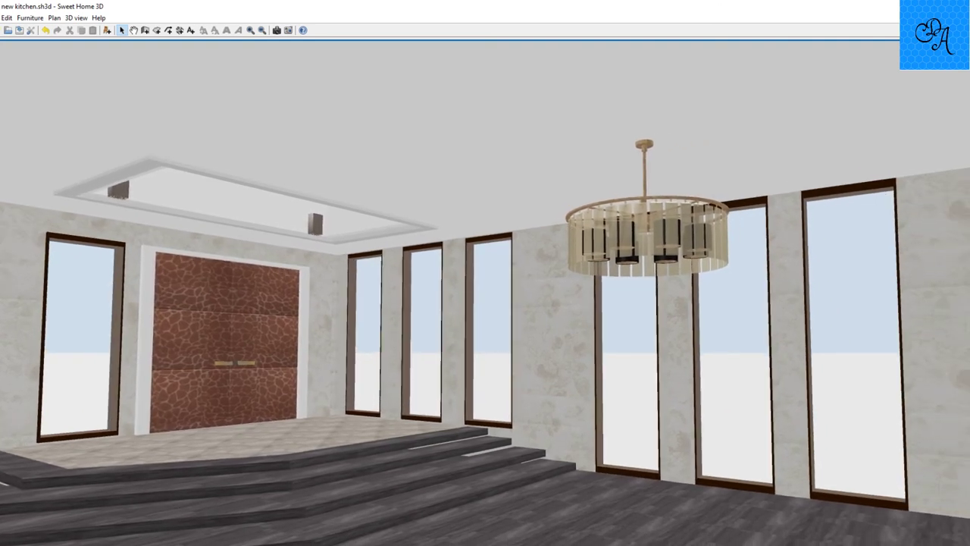
Step: Look across the entrance steps, chandelier and tall windows toward the kitchen's pendant lights
{"action": "left_click_drag", "start_coordinate": [486, 295], "coordinate": [503, 290]}
{"action": "key", "text": "Right"}
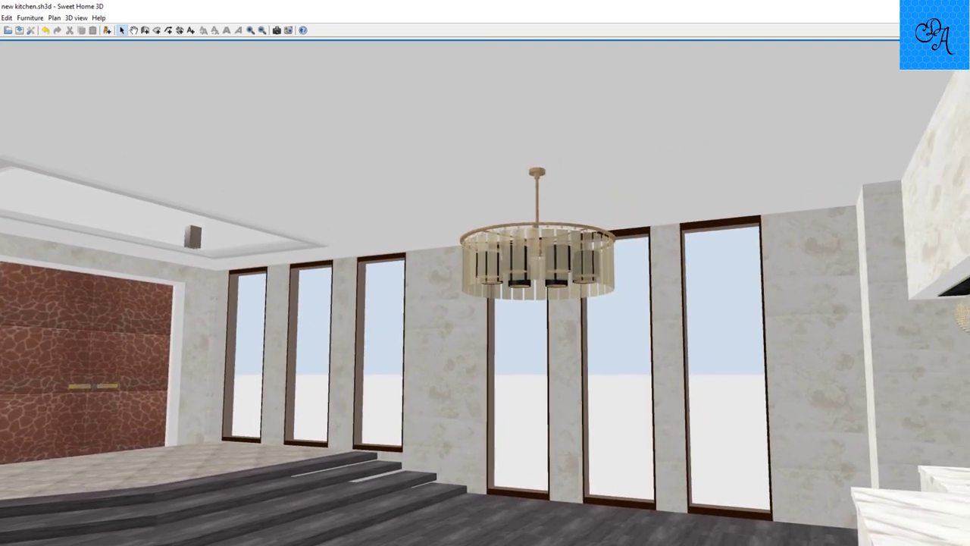
{"action": "key", "text": "Right"}
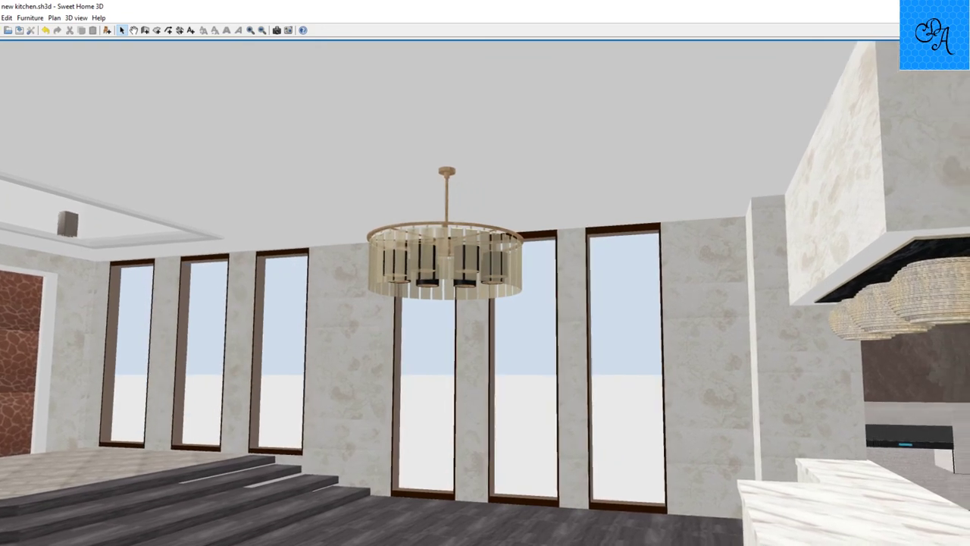
{"action": "key", "text": "Right"}
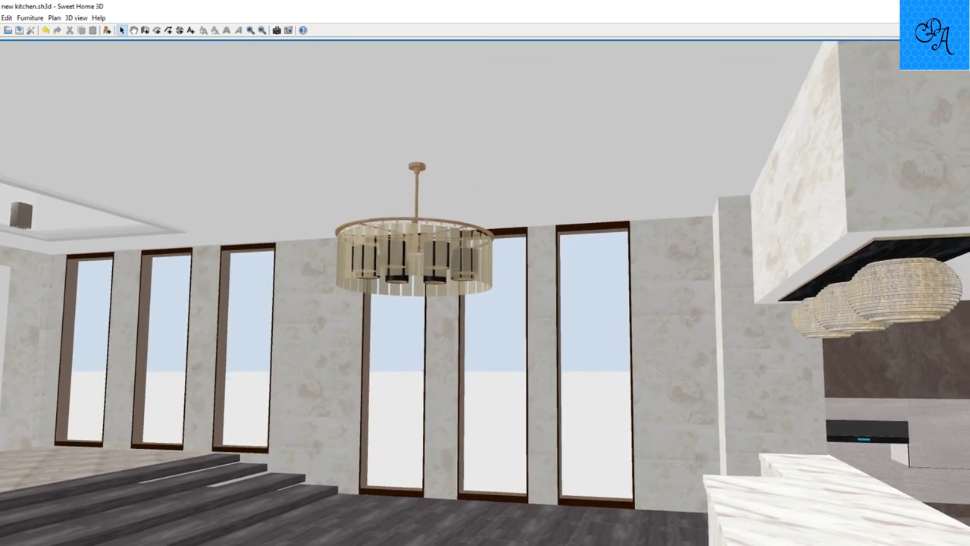